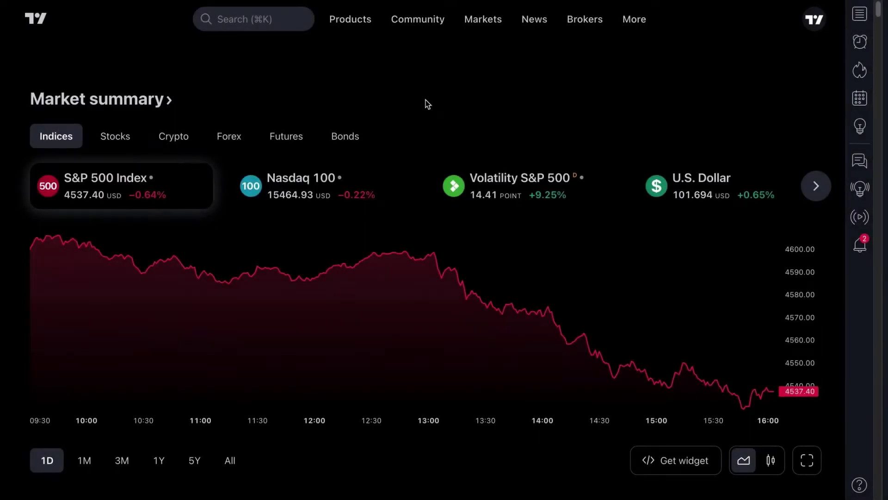
Look through the homepage's market summary, editors' picks, streams, top stories and US stocks sections.
scroll(427, 104, down, 8)
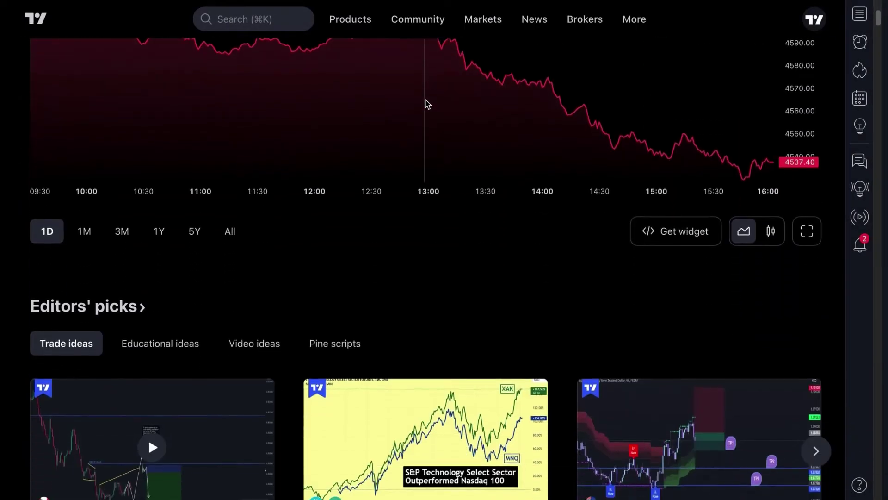
scroll(427, 104, down, 3)
scroll(427, 104, down, 3)
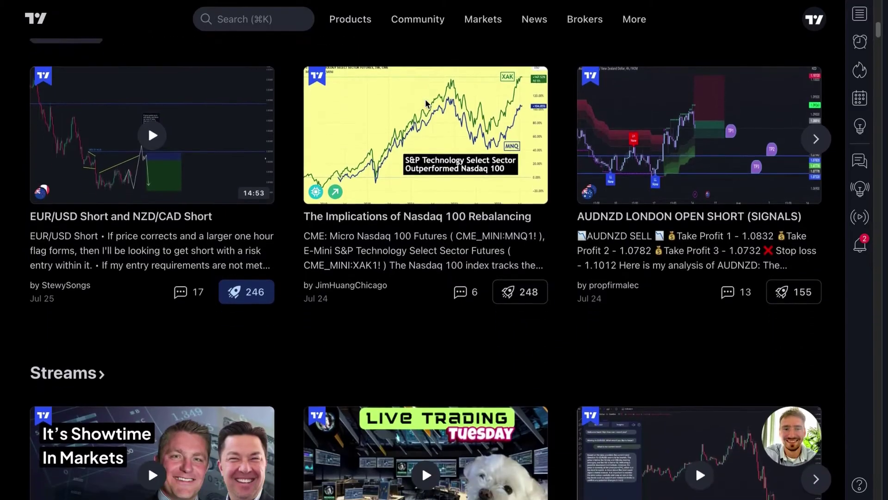
scroll(427, 104, down, 2)
scroll(403, 183, down, 10)
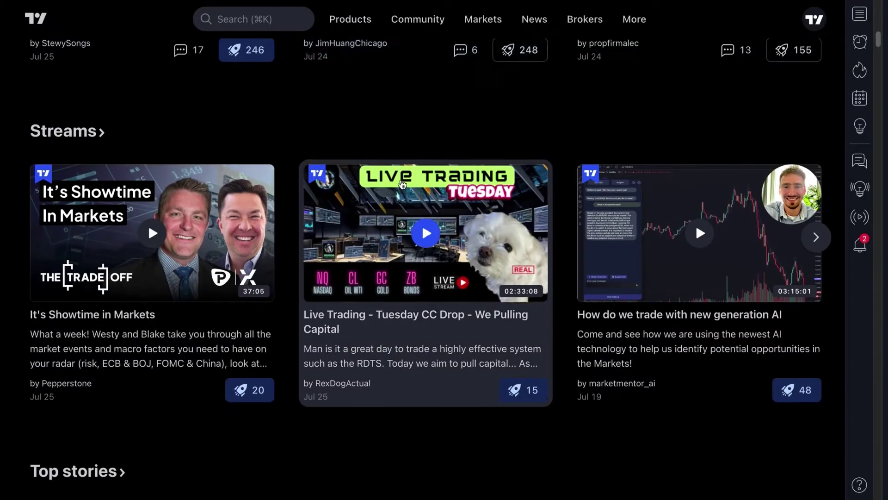
scroll(403, 183, down, 7)
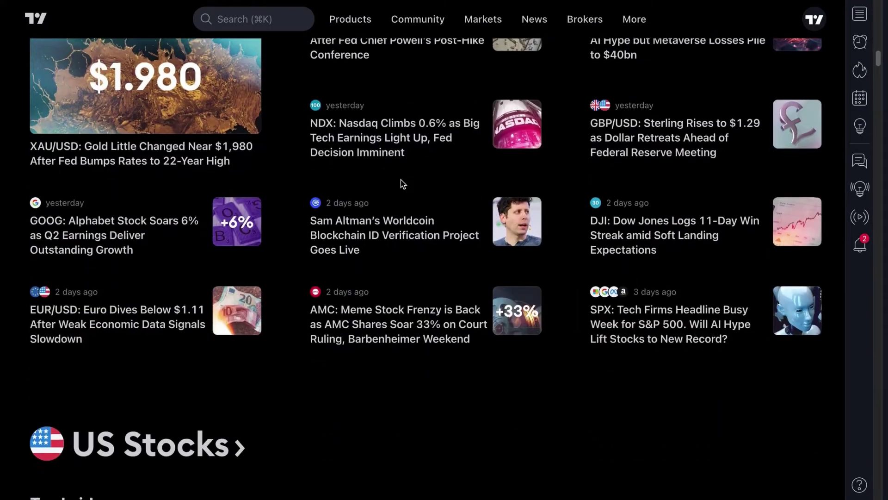
scroll(397, 204, down, 7)
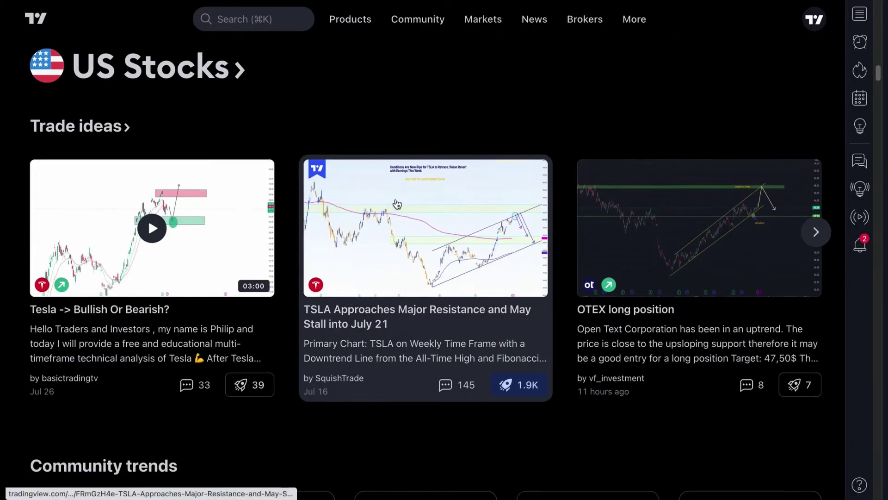
scroll(397, 203, down, 4)
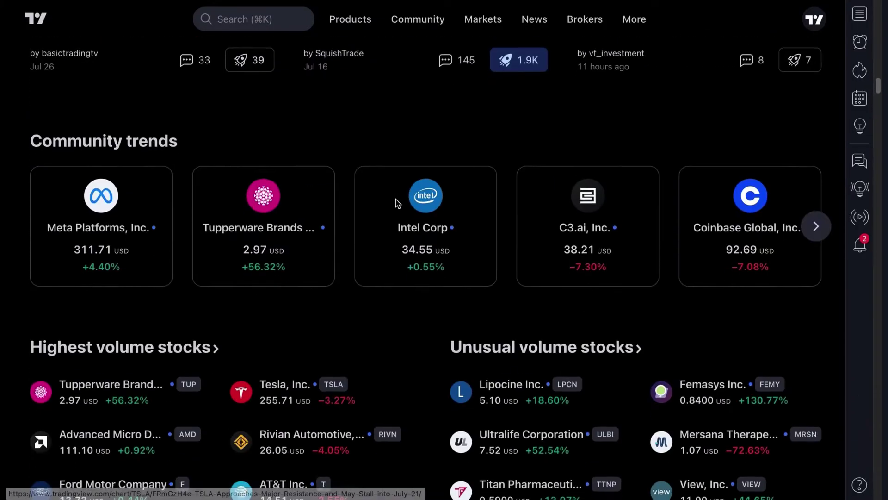
scroll(397, 204, up, 3)
scroll(397, 204, up, 6)
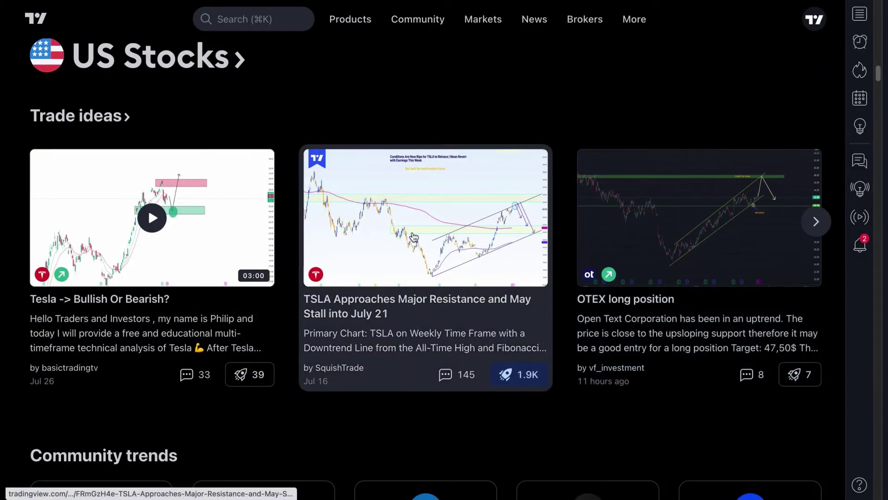
scroll(169, 256, down, 20)
scroll(324, 245, up, 8)
scroll(323, 241, up, 15)
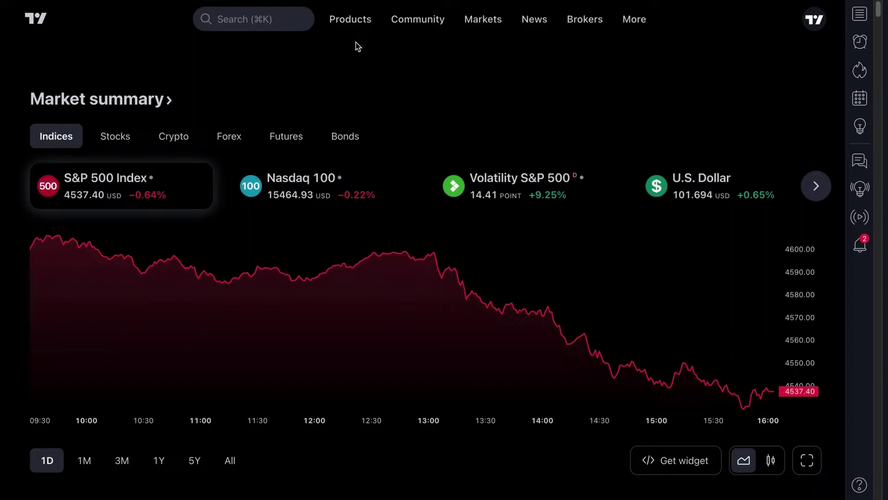
Open the Supercharts product from the homepage.
mouse_move(352, 23)
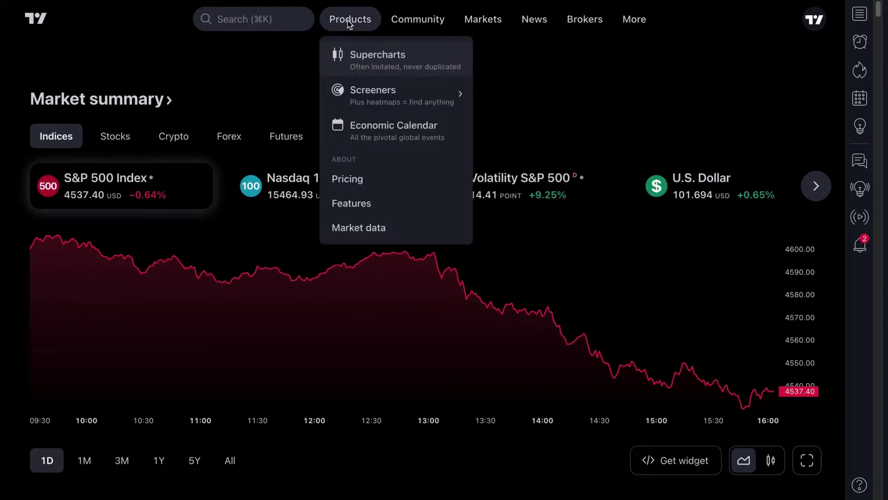
click(376, 58)
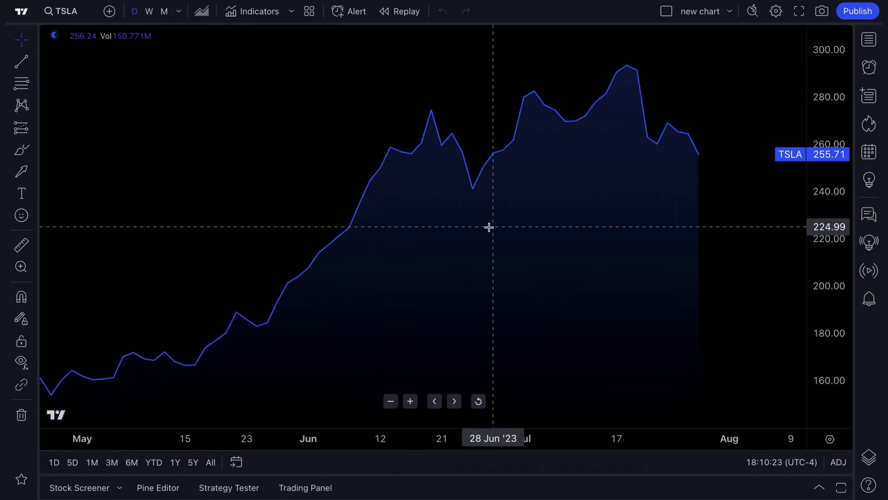
Examine the daily TSLA price chart over shorter and longer time spans.
scroll(535, 206, up, 10)
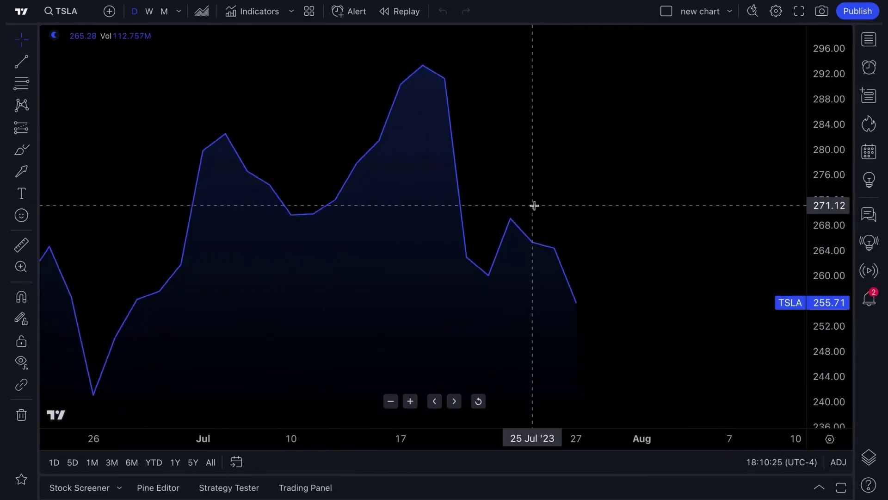
scroll(535, 206, down, 10)
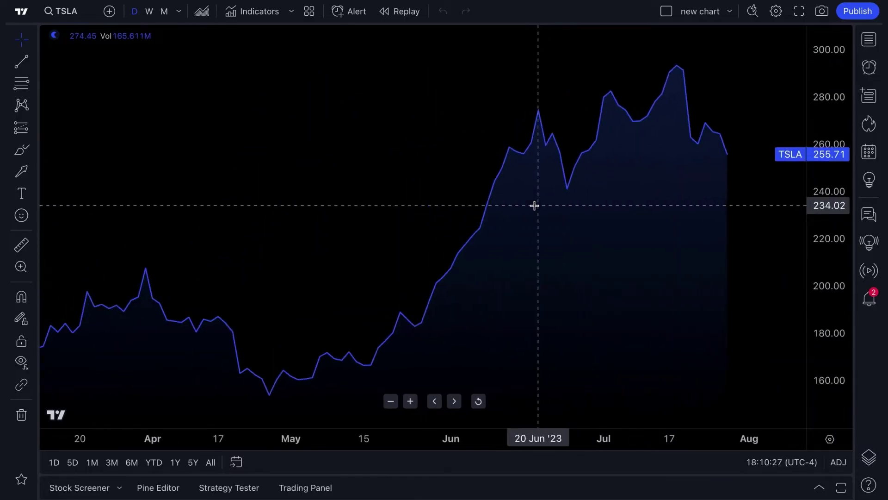
scroll(535, 205, down, 3)
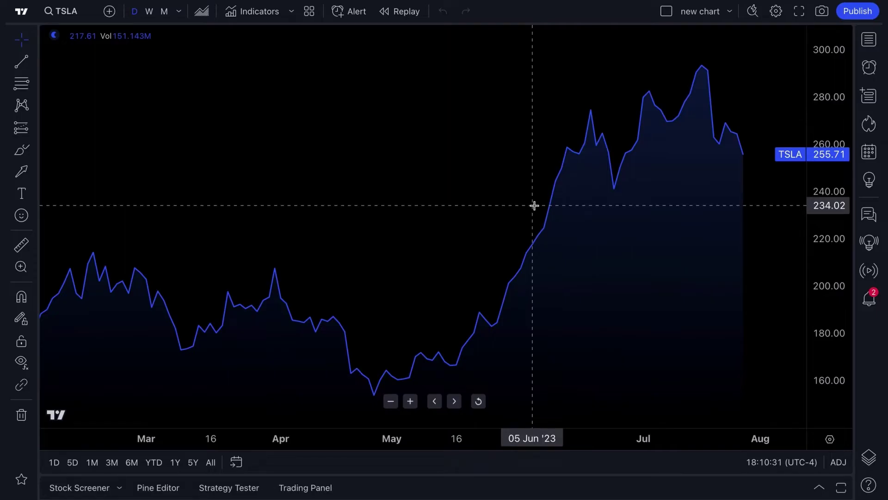
scroll(637, 183, up, 8)
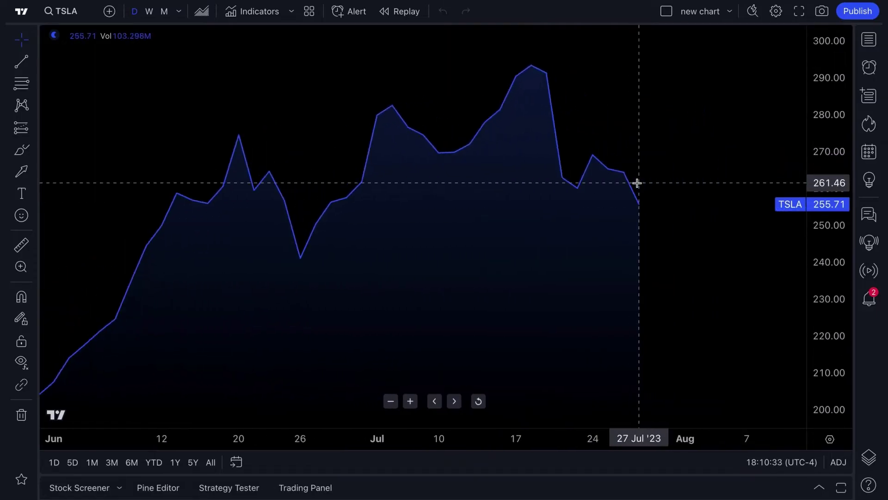
scroll(637, 183, down, 8)
scroll(637, 183, down, 2)
scroll(637, 183, up, 5)
scroll(637, 183, down, 3)
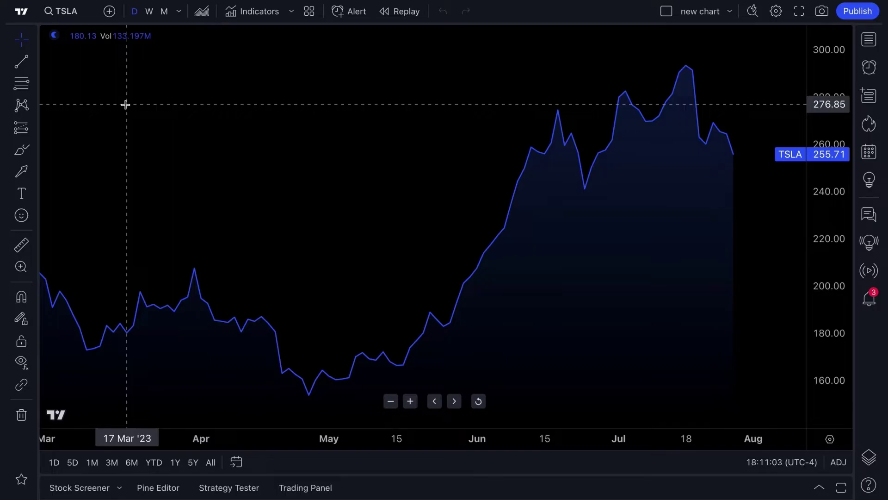
scroll(126, 104, up, 3)
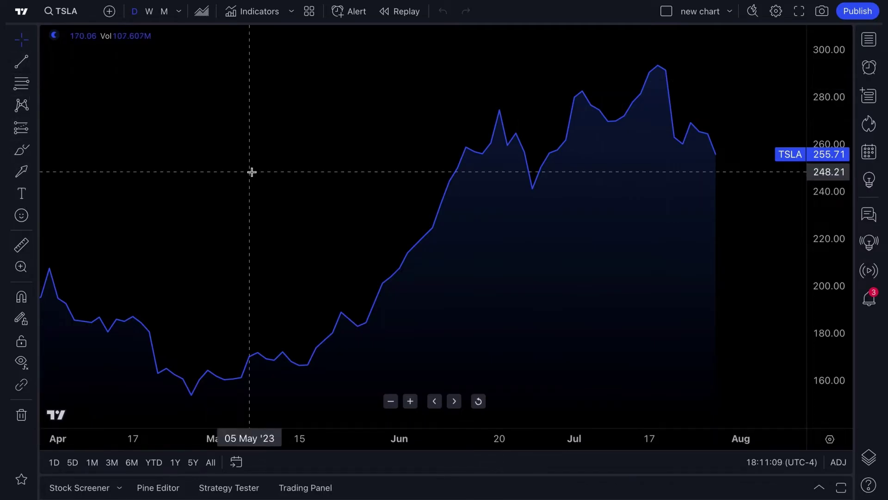
scroll(251, 172, up, 3)
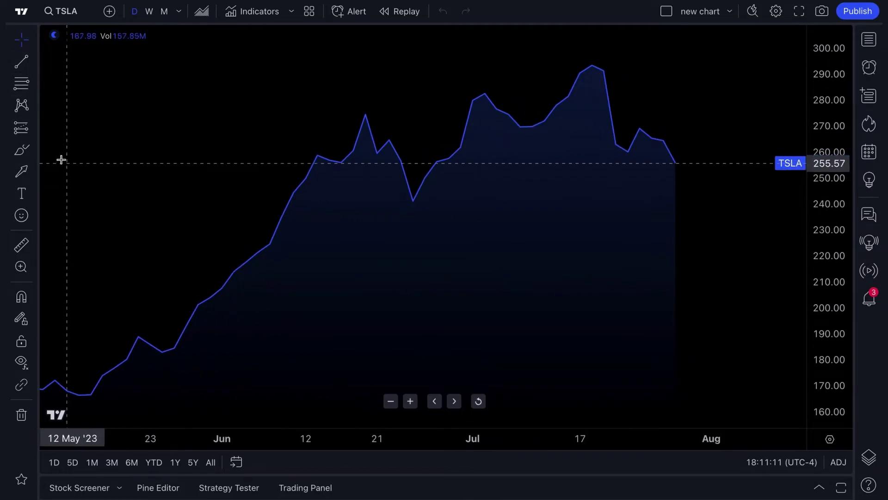
Place a Long Position at the end of the TSLA price line with entry at about 258.62, and remove it.
click(34, 129)
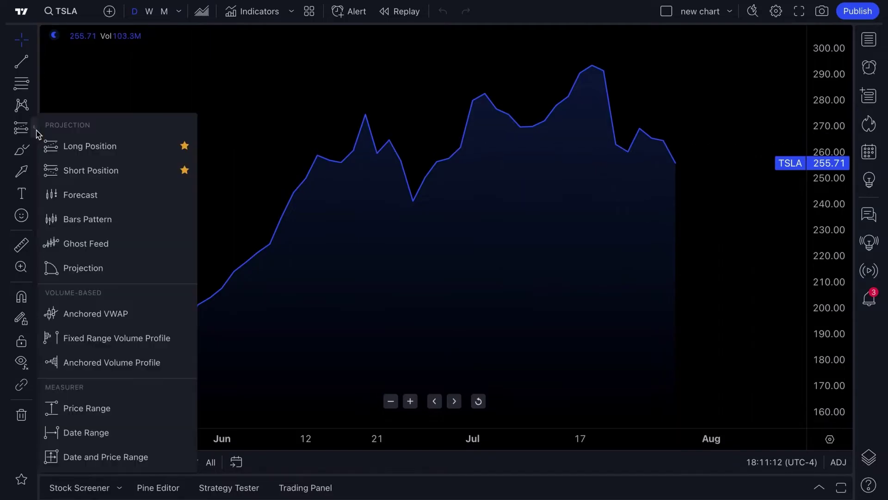
click(89, 147)
click(699, 161)
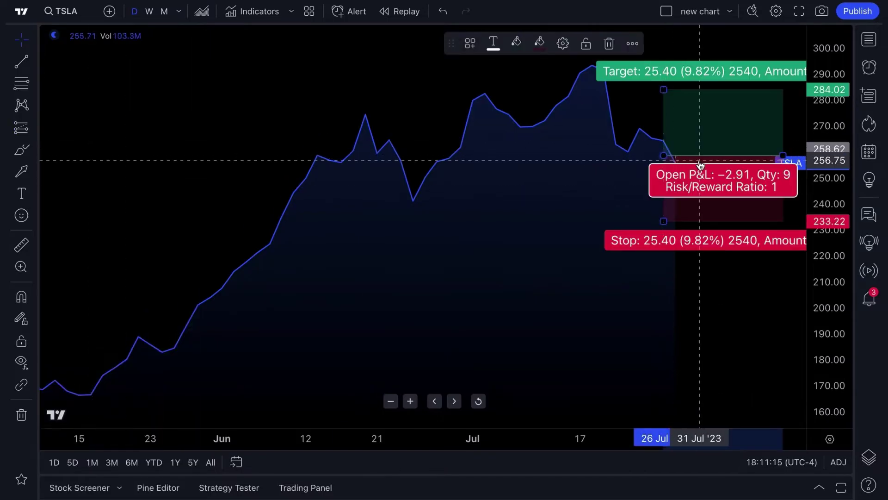
key(Escape)
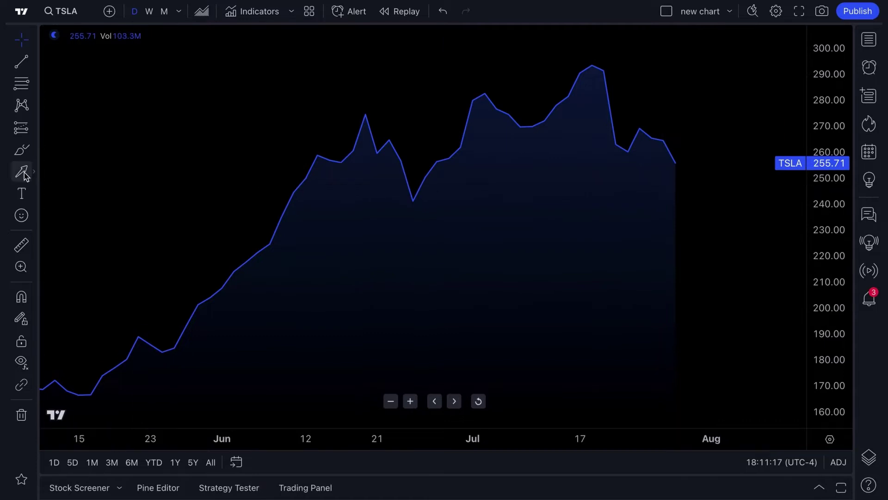
Draw an arrow marker from about 284.68 on 4 Aug '23 pointing down toward the end of the TSLA price line.
click(747, 88)
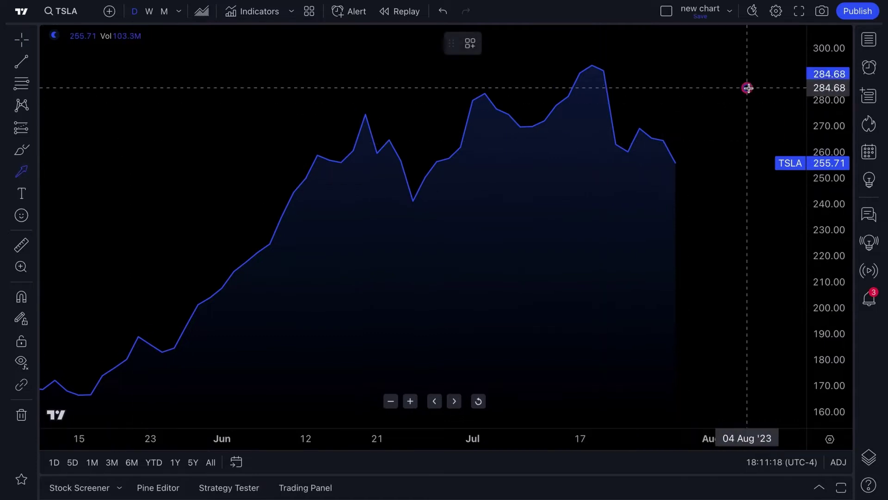
click(687, 134)
key(Escape)
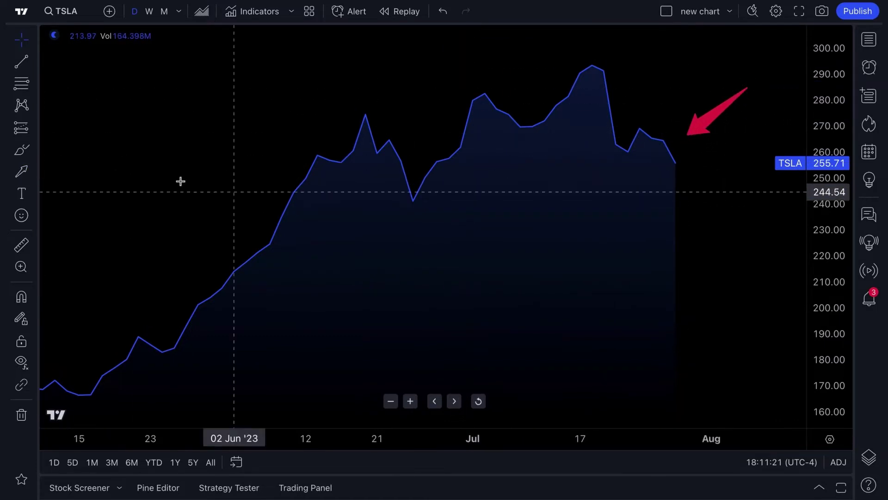
Draw a trend line under the price from about 238.20 on 23 Jun '23 to about 258.15 on 2 Aug '23.
click(21, 61)
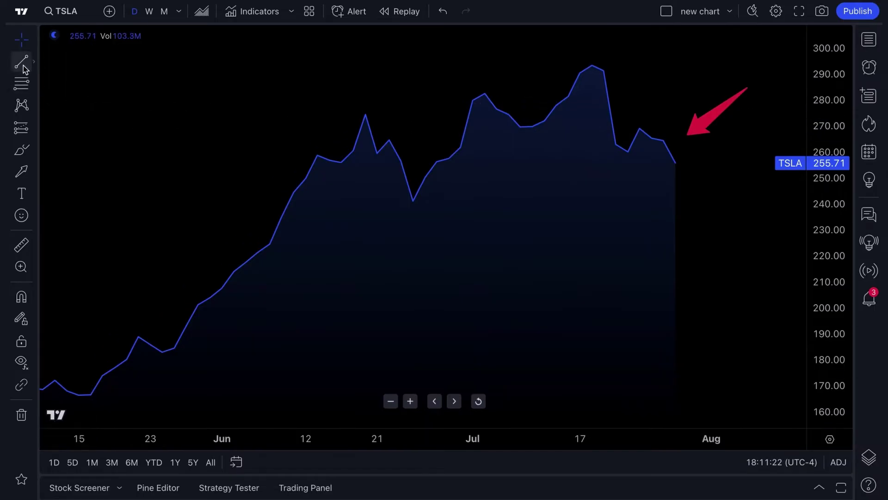
click(402, 208)
click(724, 157)
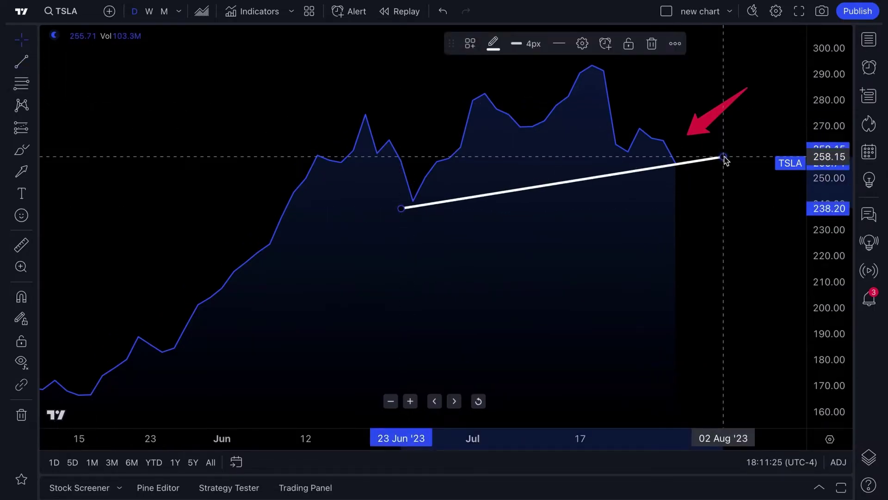
click(724, 179)
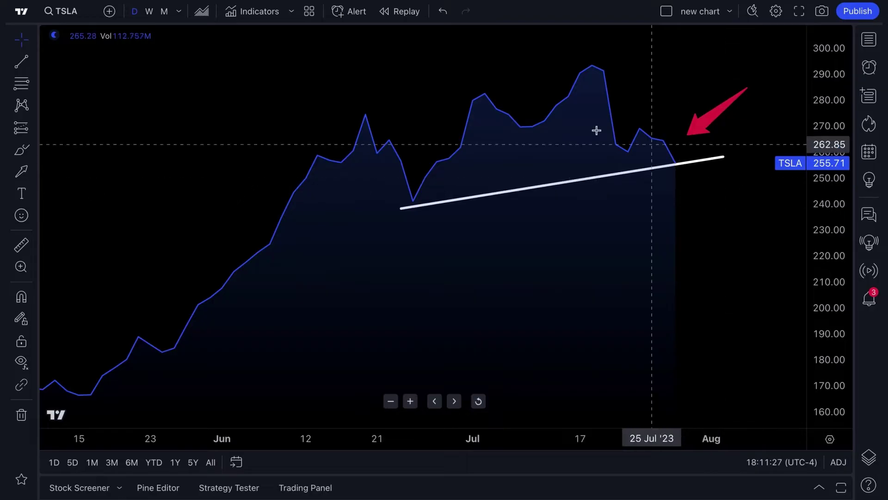
Delete the arrow marker and the trend line together from the TSLA chart.
drag(375, 64, 740, 258)
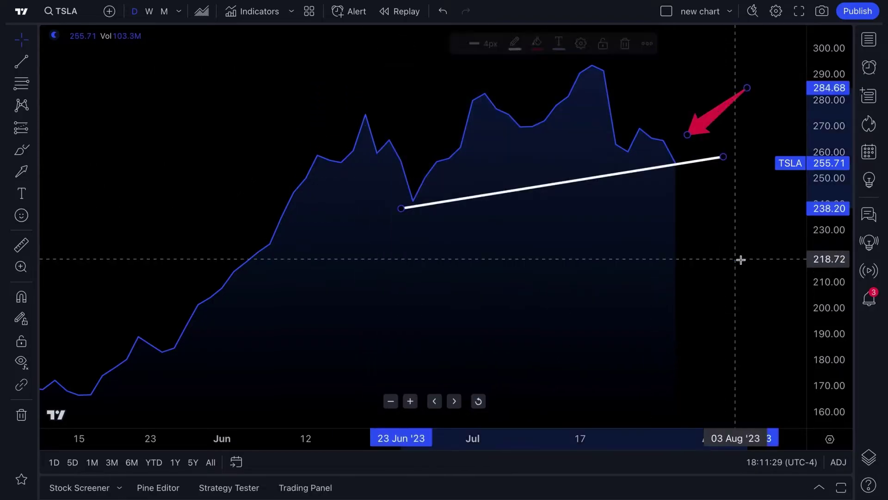
key(Delete)
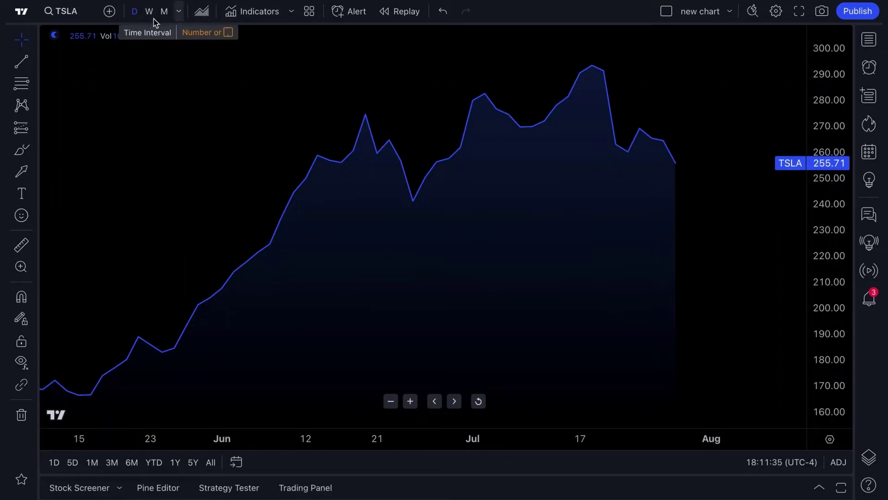
Open the symbol search, clear its entry, and browse the Indices, Bonds and Economy categories before returning to All.
click(77, 14)
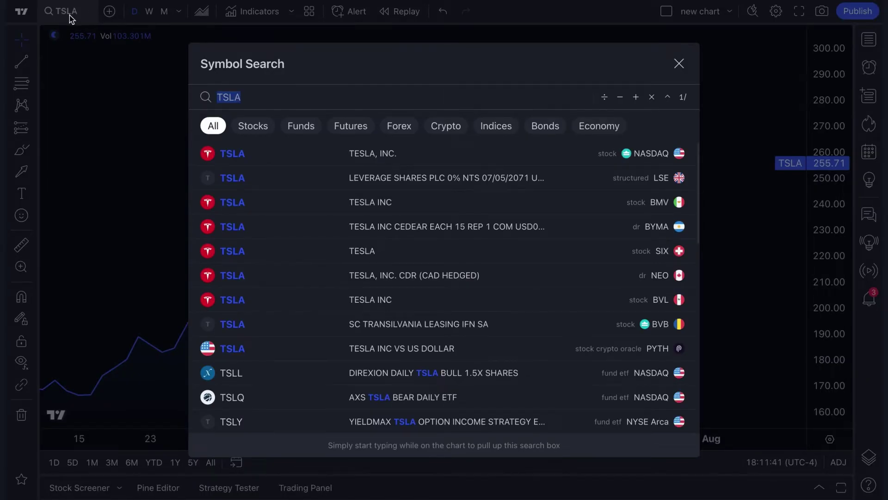
key(BackSpace)
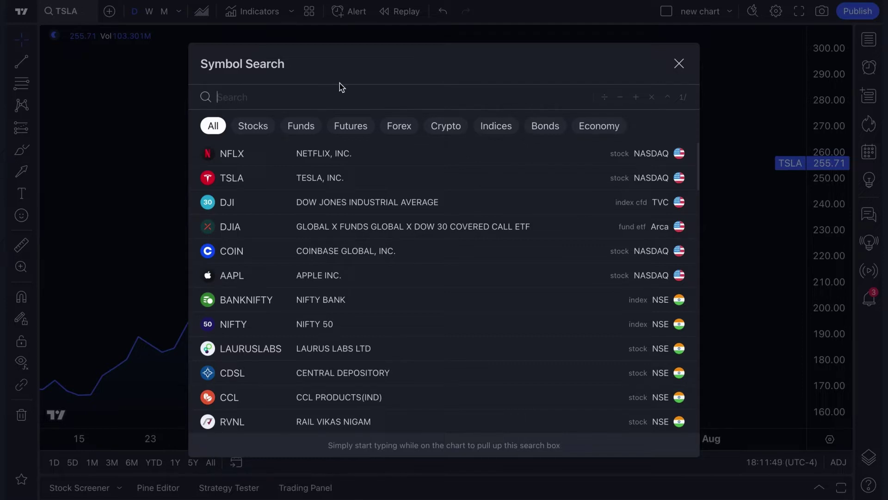
click(496, 127)
click(546, 129)
click(597, 128)
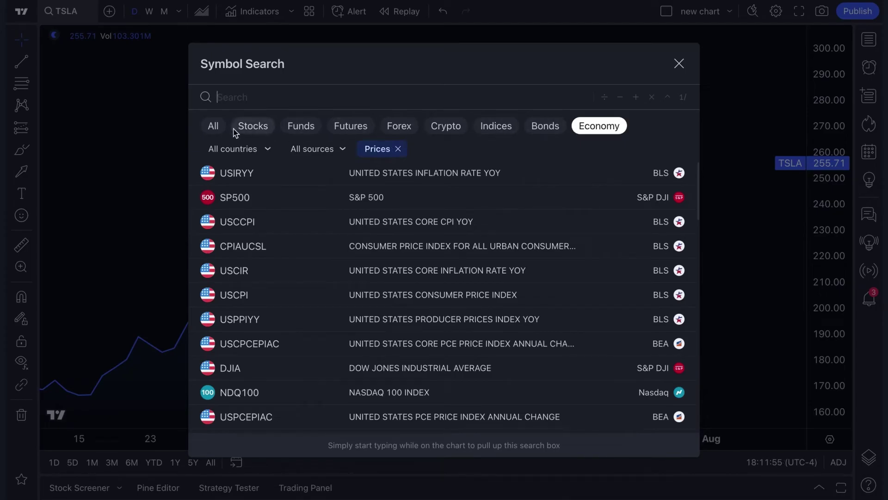
click(213, 129)
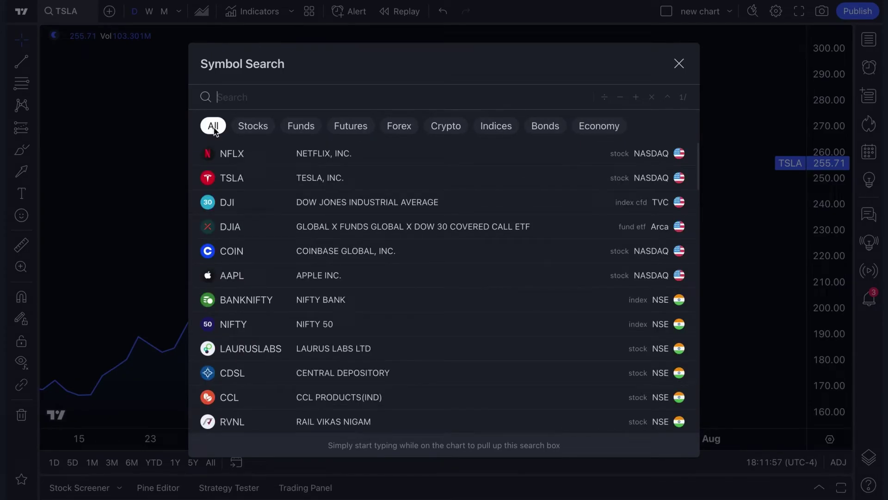
Search for AAPL and load the Apple Inc. stock from NASDAQ on the chart.
text(AAPL)
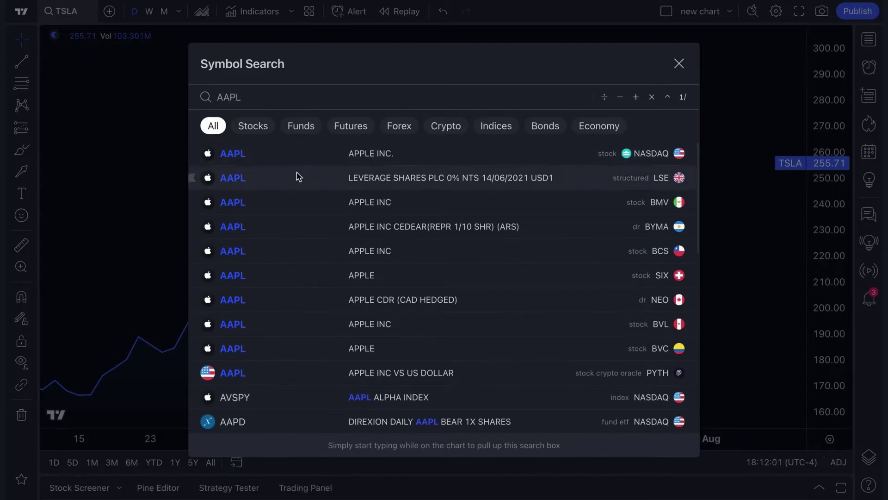
click(276, 157)
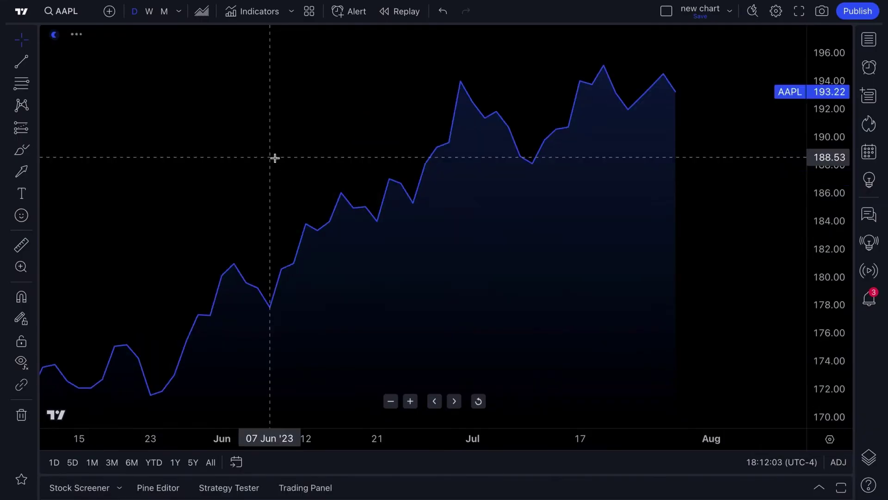
Set the AAPL chart's time interval to weekly.
scroll(317, 176, up, 3)
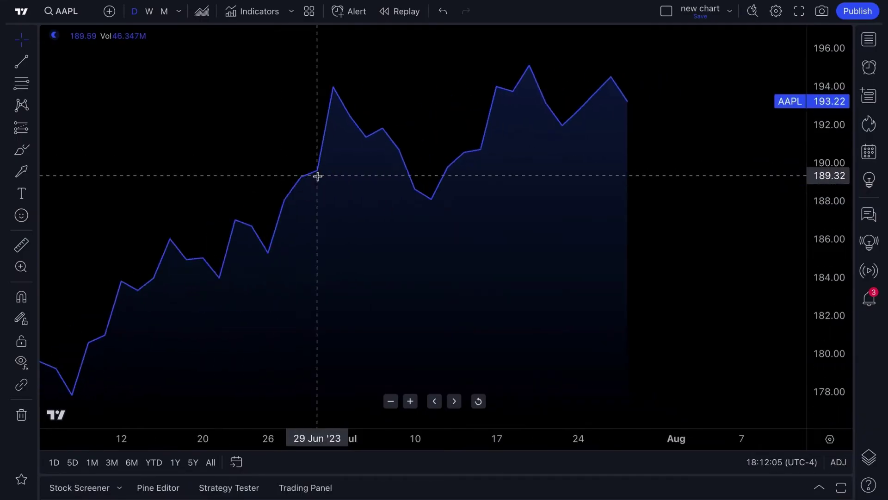
click(156, 17)
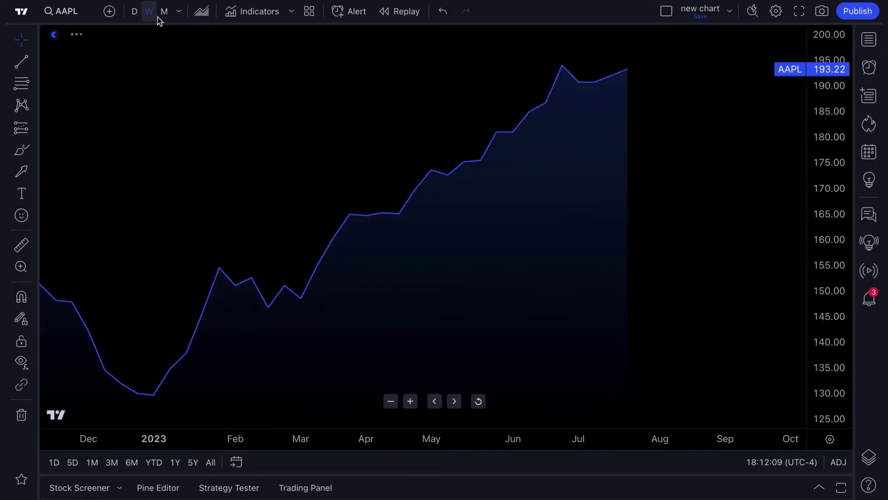
Try the monthly interval and the 1-second interval on the AAPL chart.
click(164, 14)
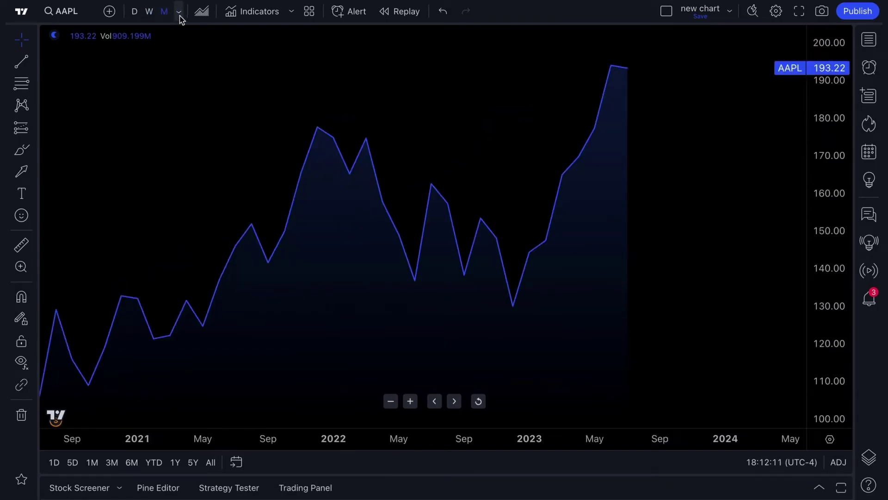
click(179, 13)
click(210, 33)
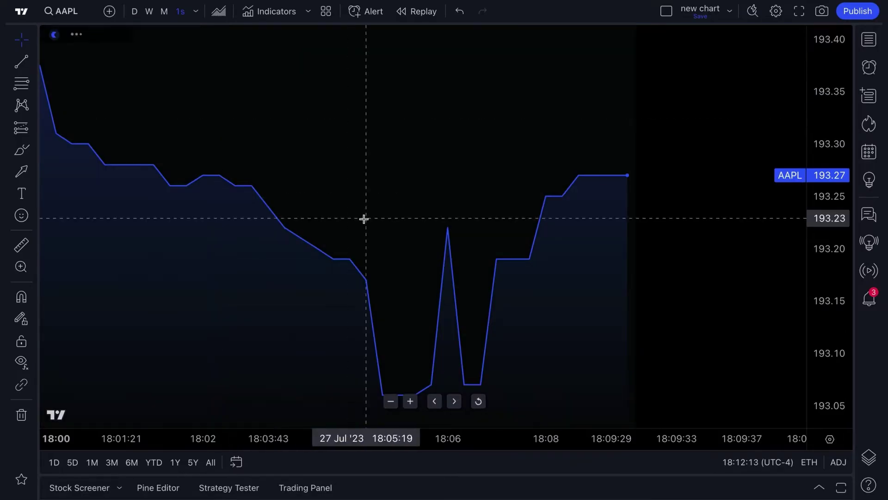
scroll(363, 216, up, 3)
scroll(363, 219, down, 3)
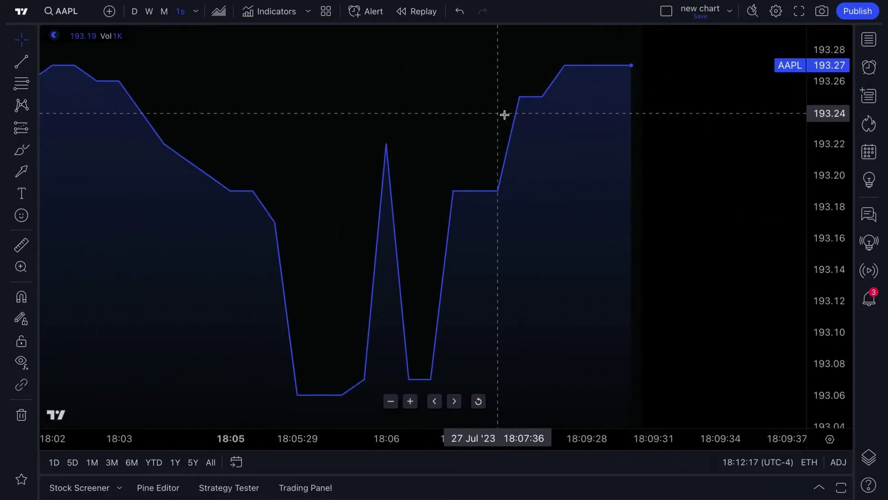
Set the AAPL chart's time interval to 1 day.
click(196, 12)
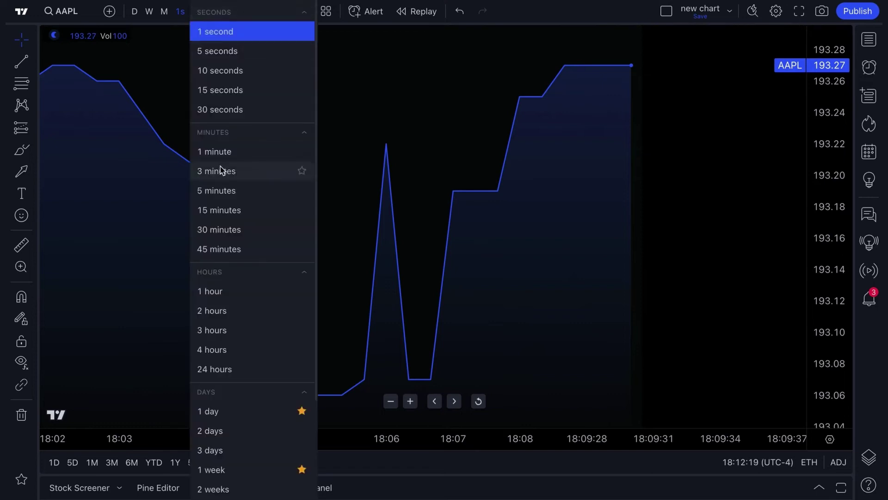
click(225, 411)
scroll(363, 256, down, 3)
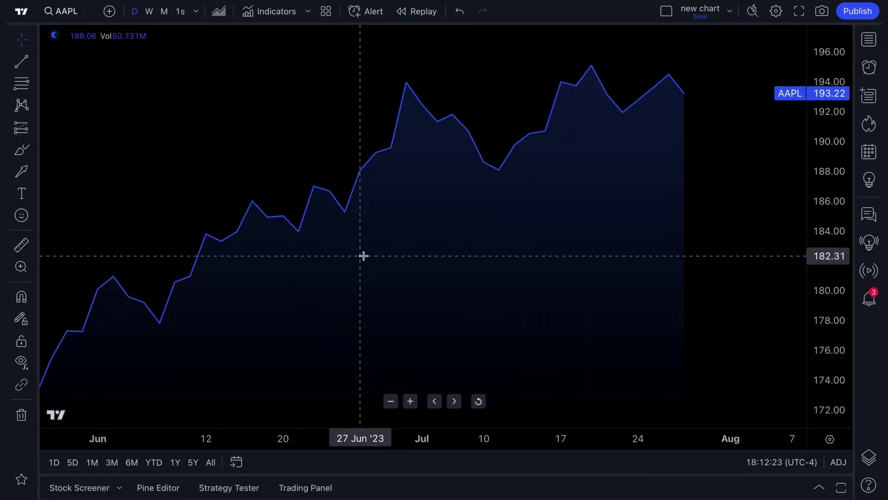
Change the AAPL chart type from area to candles.
click(219, 12)
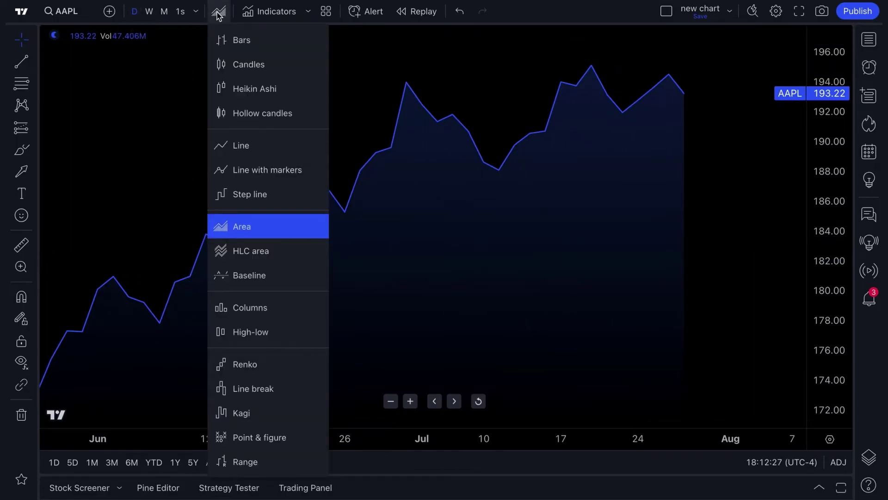
click(218, 13)
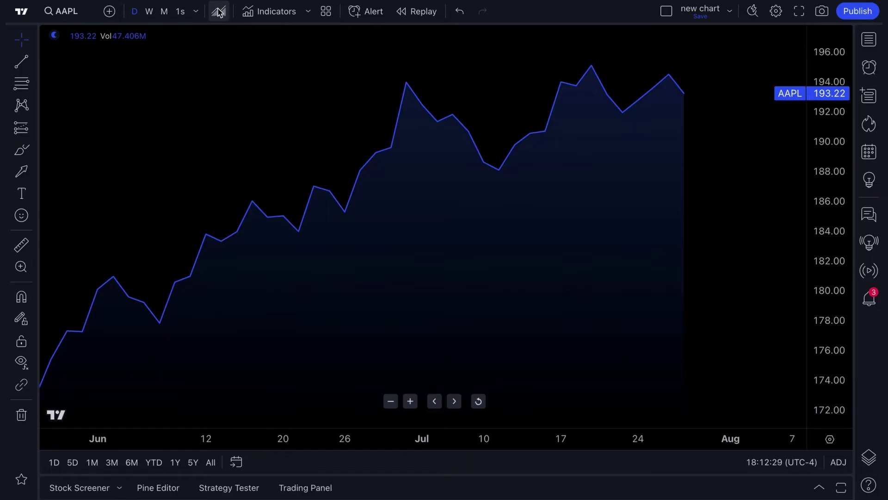
click(219, 12)
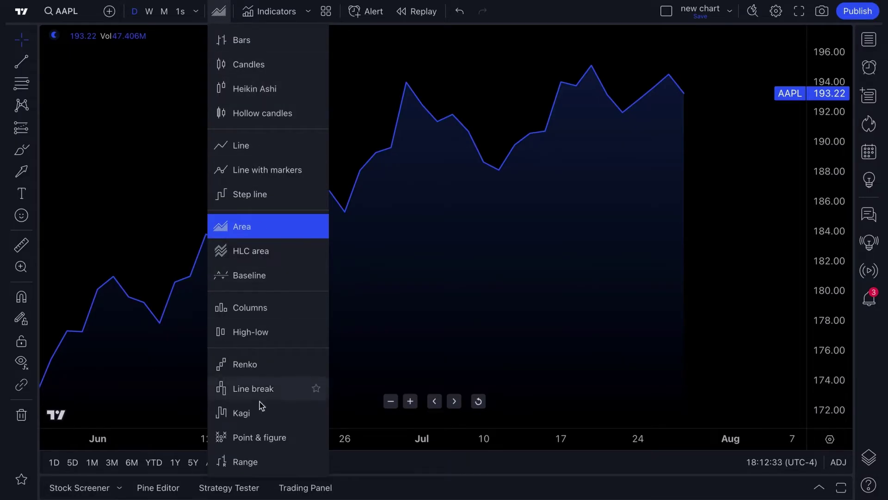
click(249, 66)
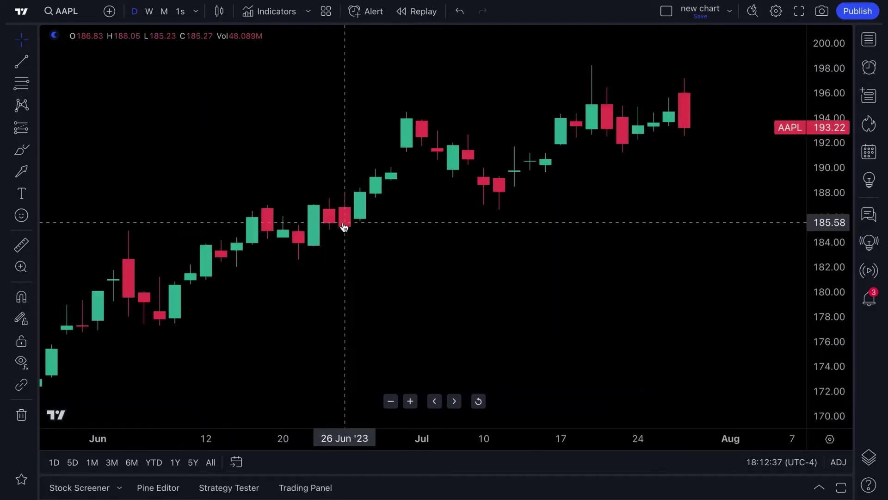
scroll(343, 225, up, 3)
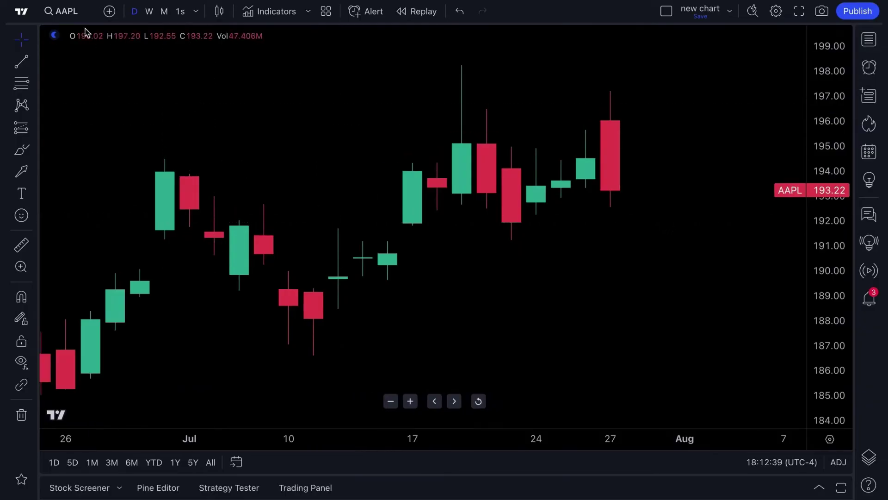
Search the indicators library for "moving average" and replace that search with "revenue".
click(267, 14)
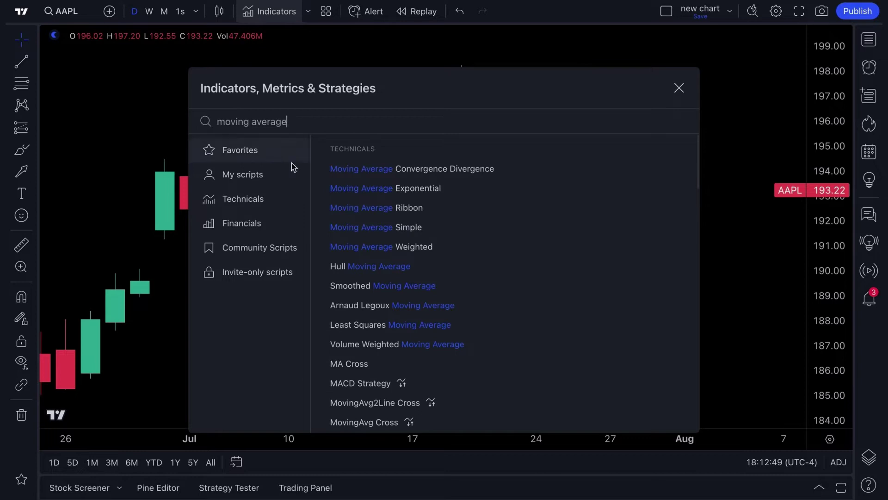
double_click(303, 124)
key(BackSpace)
key(BackSpace)
key(ctrl+a)
key(BackSpace)
text(revenue)
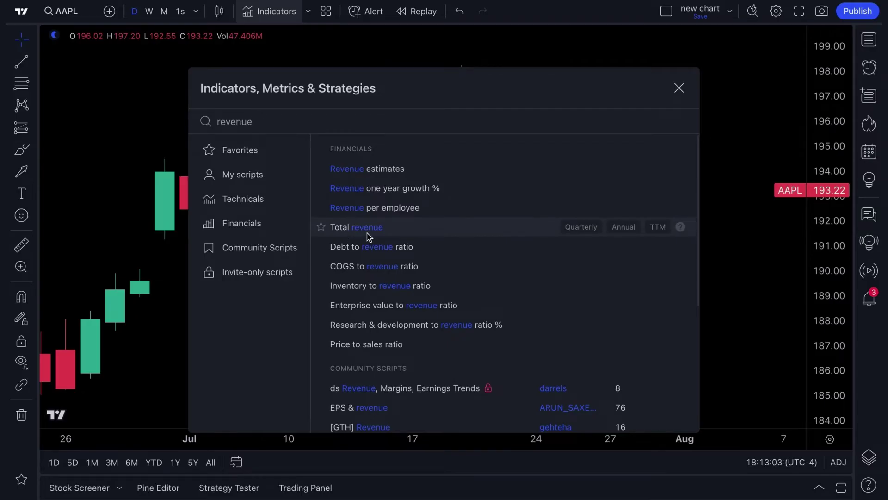
Browse the Technicals and Financials indicators, including the balance sheet and cash flow metrics, and close the library without adding any.
click(258, 201)
click(256, 226)
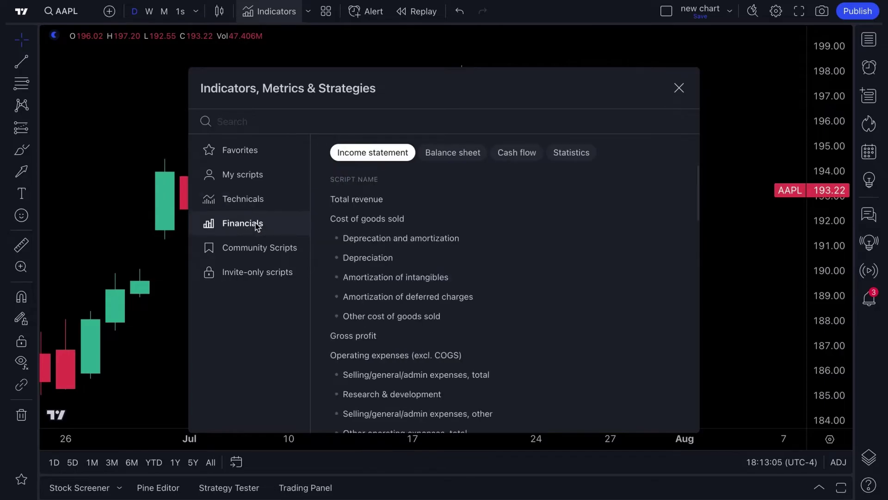
click(450, 159)
click(513, 160)
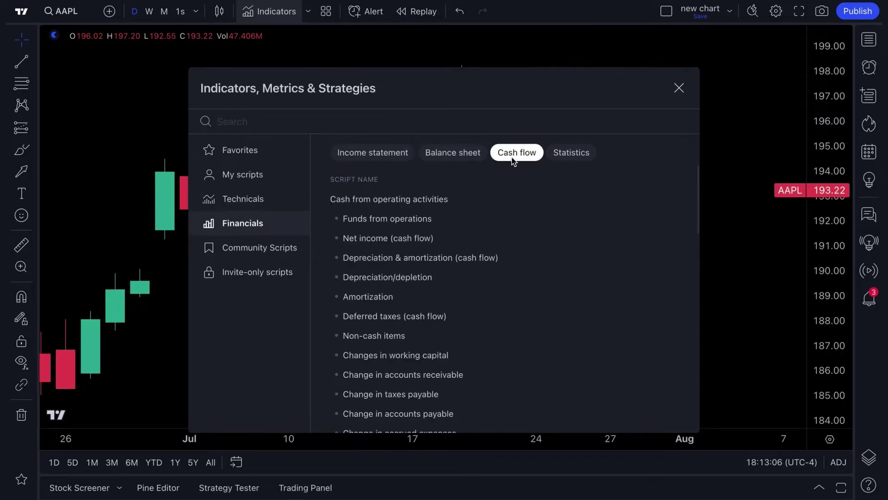
click(679, 89)
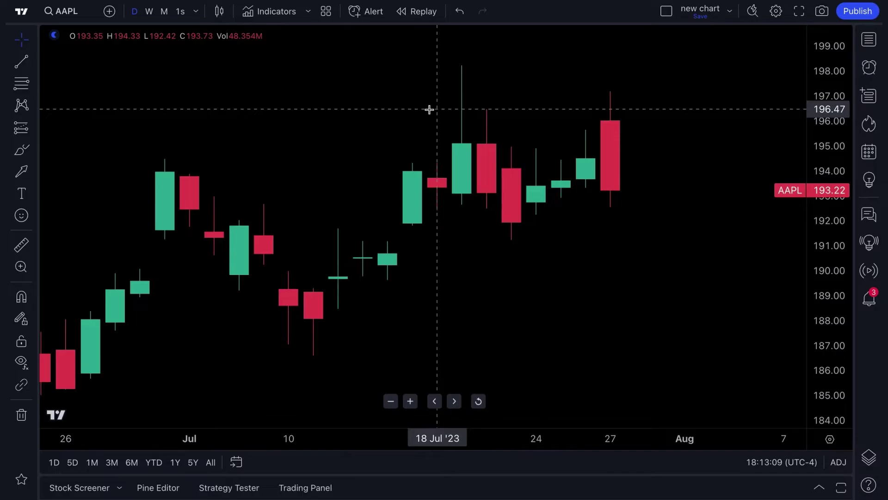
Look through the saved and default indicator templates without applying one.
click(327, 13)
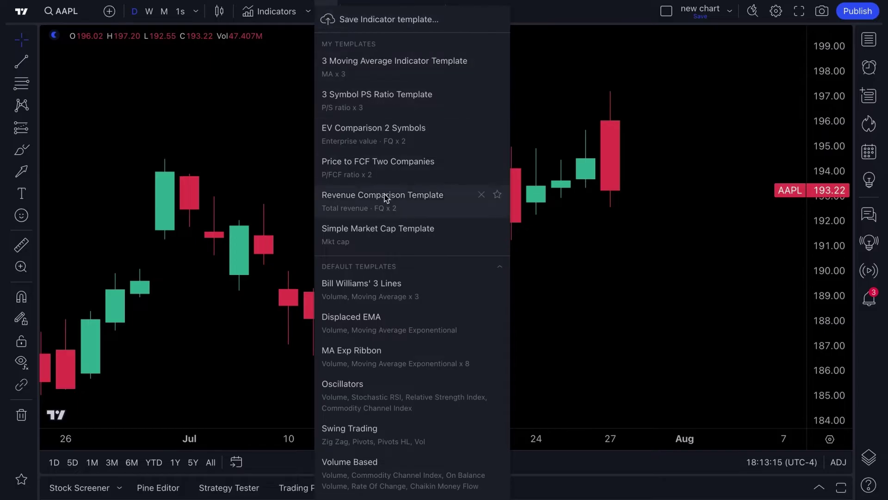
click(259, 138)
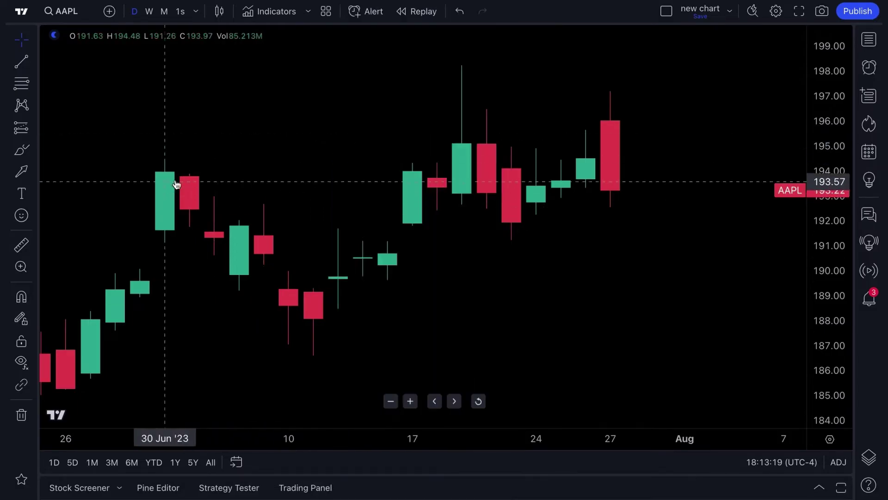
scroll(291, 152, up, 2)
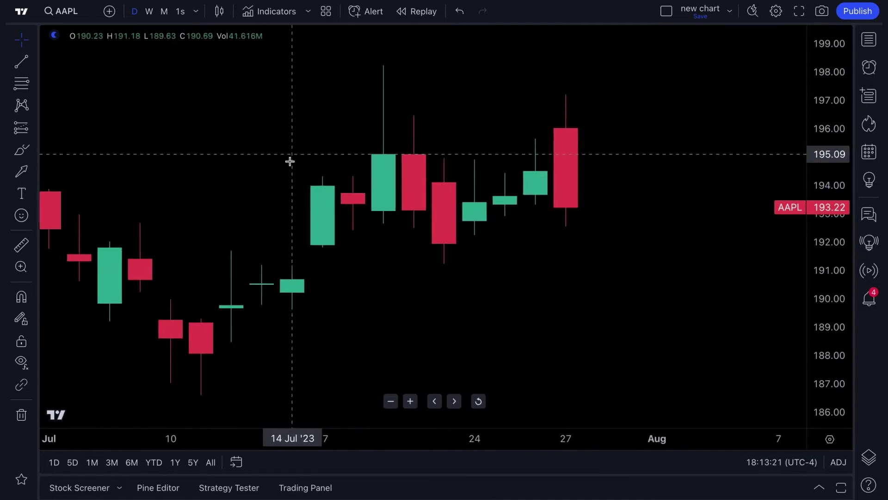
Try out an alert for AAPL crossing a price of 150 and discard it without creating it.
click(360, 10)
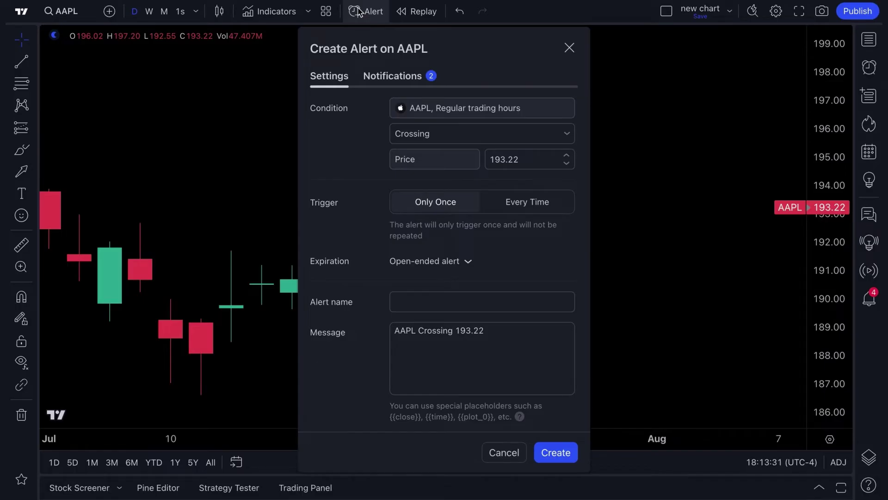
click(421, 163)
click(511, 161)
text(150)
click(508, 181)
click(570, 49)
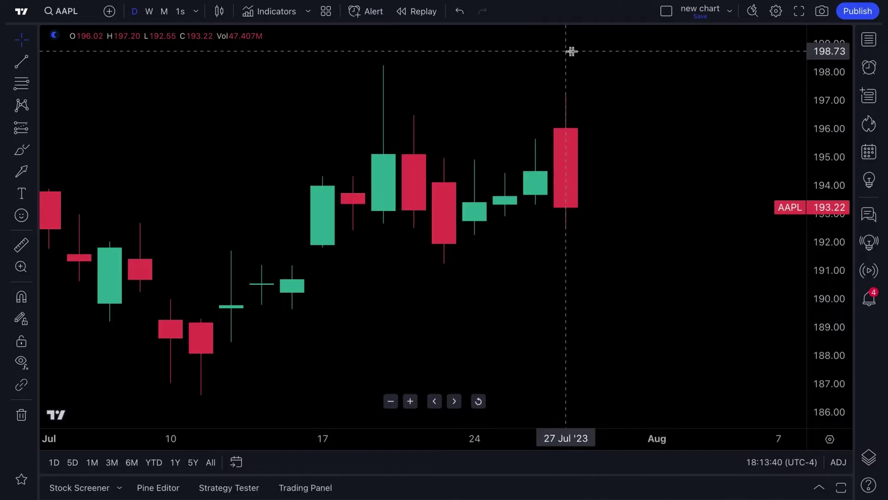
Review the list of existing alerts and close it again.
click(870, 70)
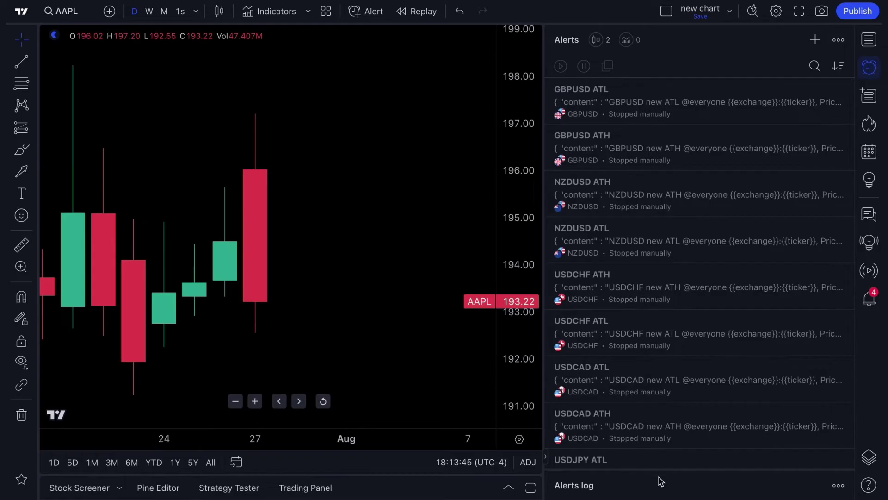
mouse_move(660, 470)
mouse_down()
mouse_move(640, 206)
mouse_move(673, 468)
mouse_up()
scroll(671, 334, down, 6)
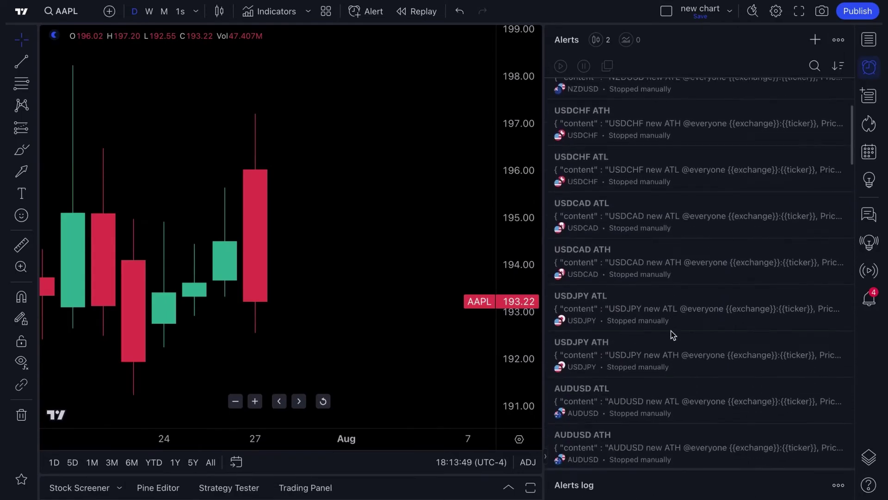
scroll(672, 334, up, 6)
click(869, 67)
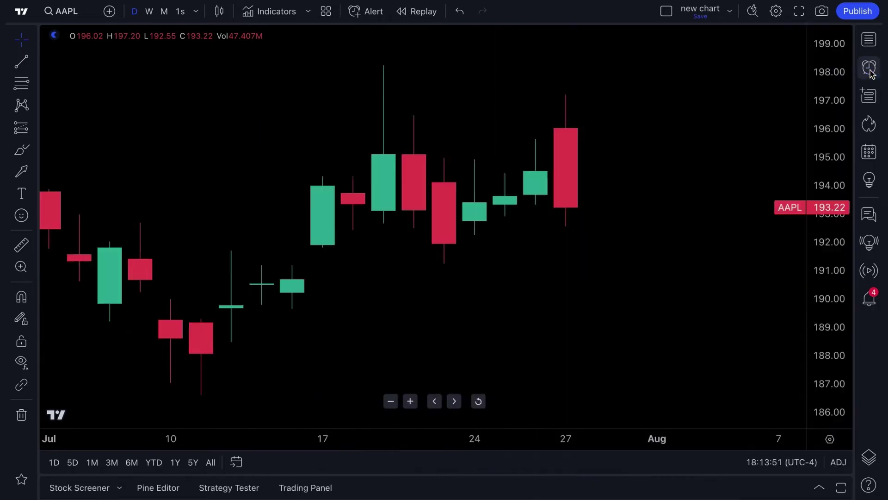
Start a bar replay on the AAPL chart from a candle in mid-May 2023 and play it forward.
click(416, 13)
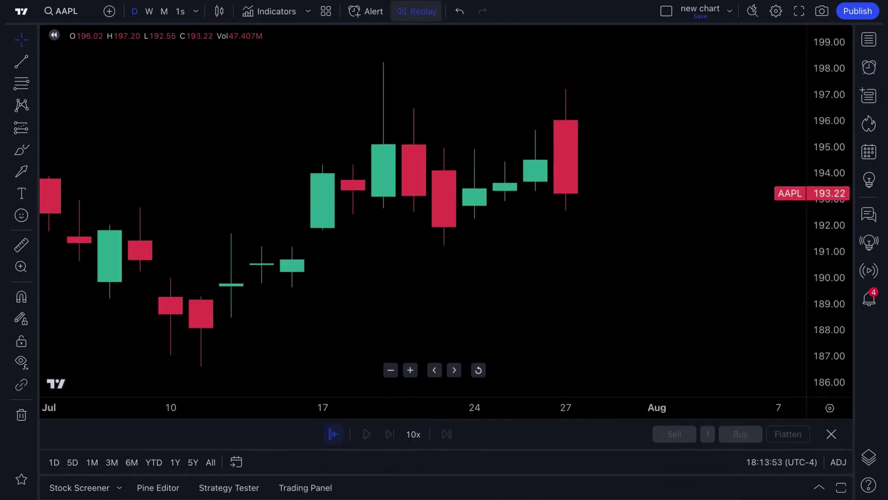
scroll(384, 223, down, 3)
click(357, 227)
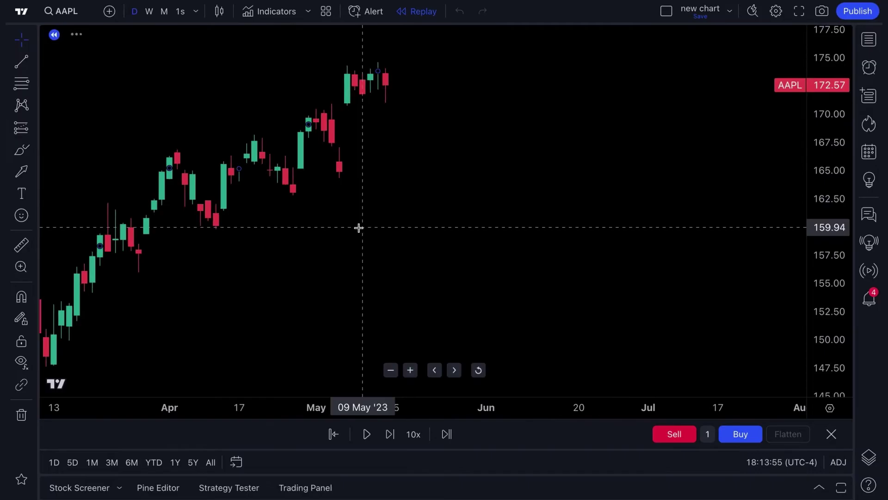
drag(553, 238, 500, 277)
click(367, 434)
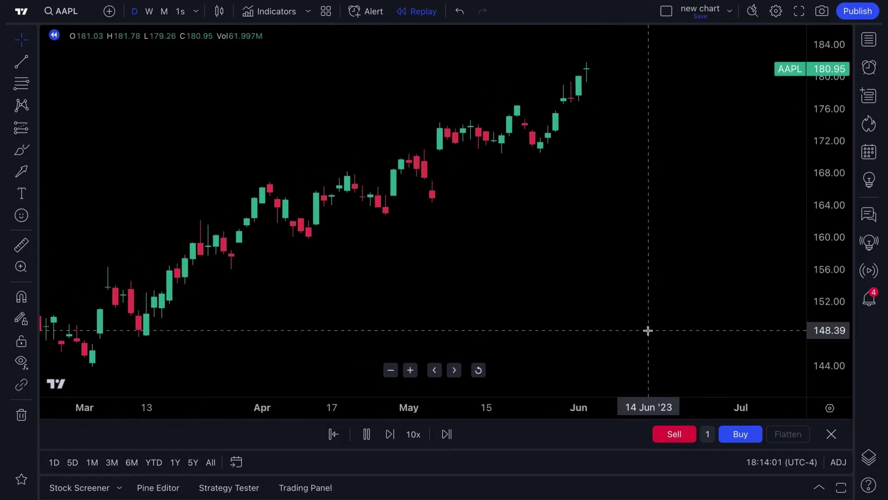
Place two buys and two sells of 1 unit each during the replay, stop it, and dismiss the results summary.
click(739, 433)
click(739, 433)
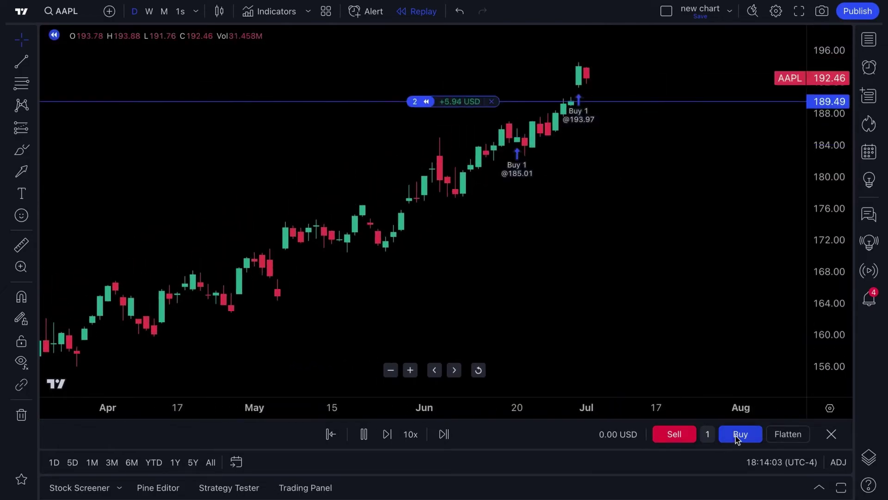
click(677, 435)
click(677, 435)
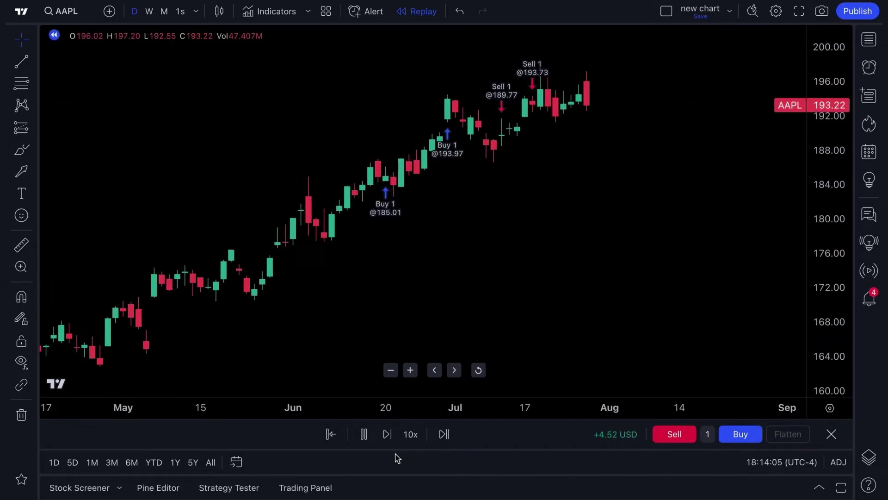
click(364, 435)
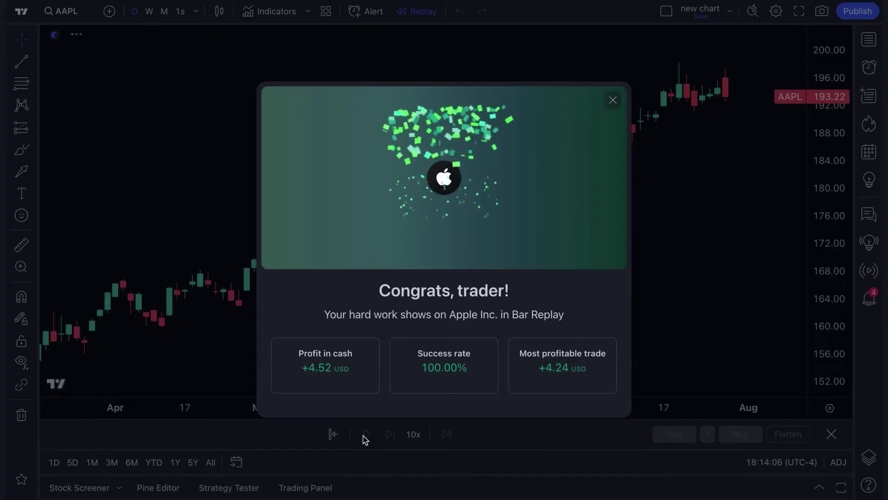
click(614, 101)
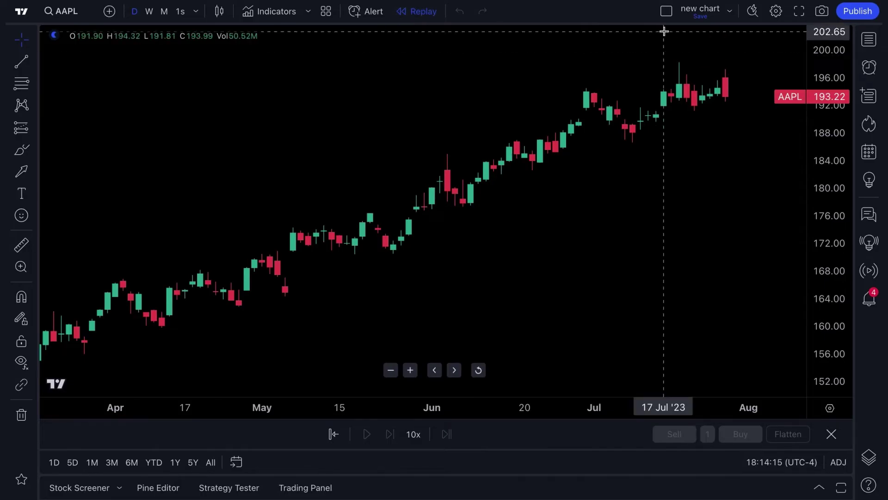
Split the layout into two and finally three side-by-side AAPL charts, and review the layout's save and sharing options.
click(667, 17)
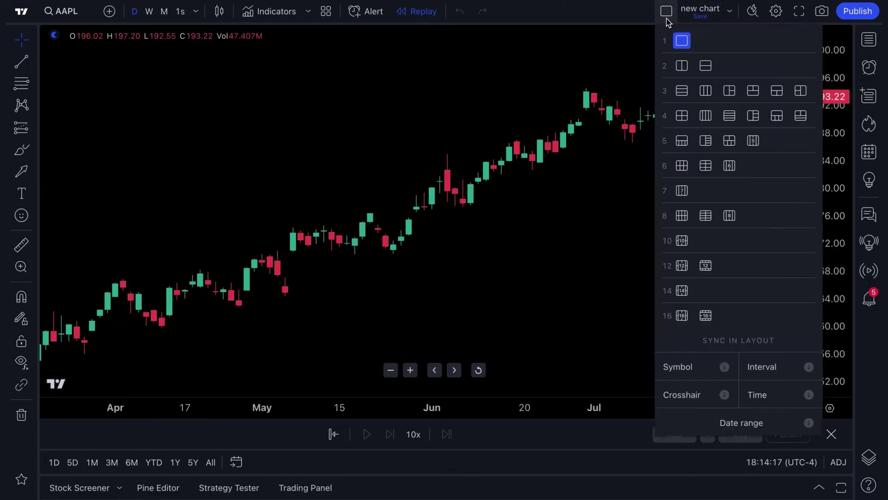
click(682, 65)
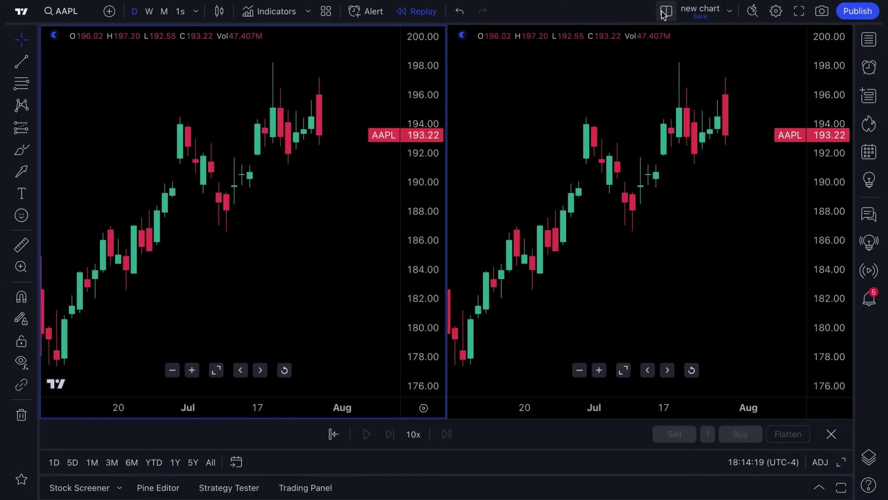
click(667, 14)
click(706, 92)
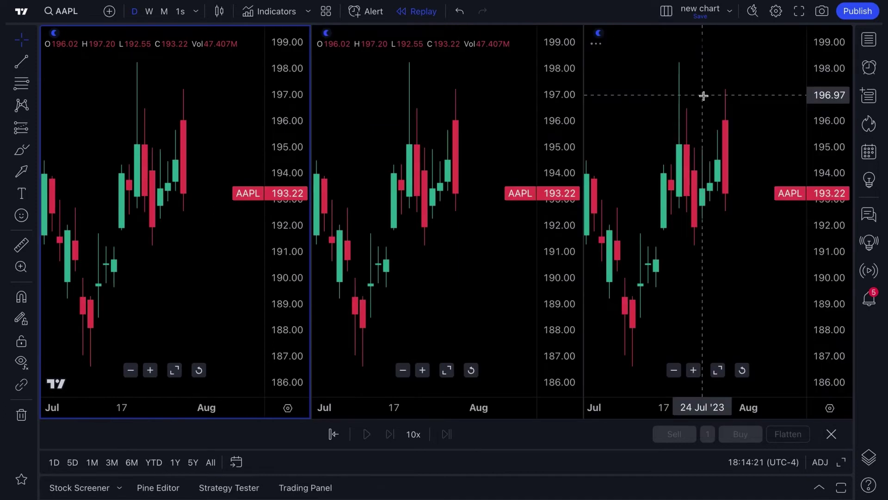
click(730, 12)
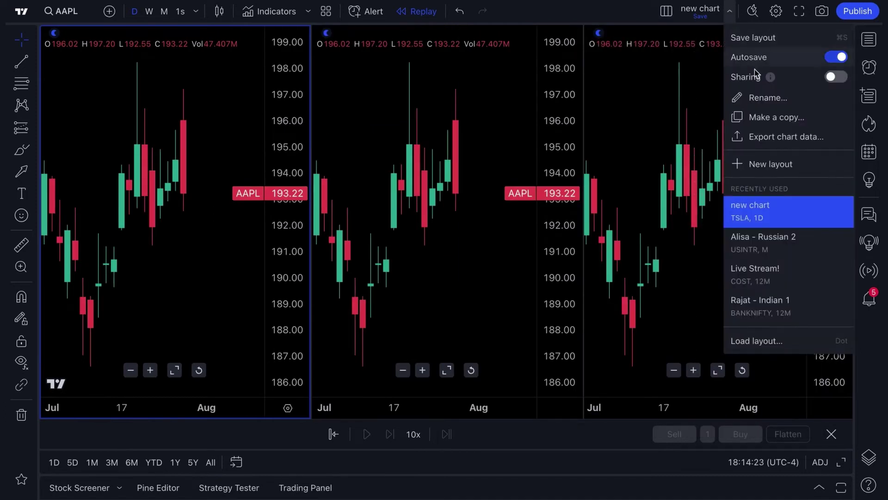
click(730, 12)
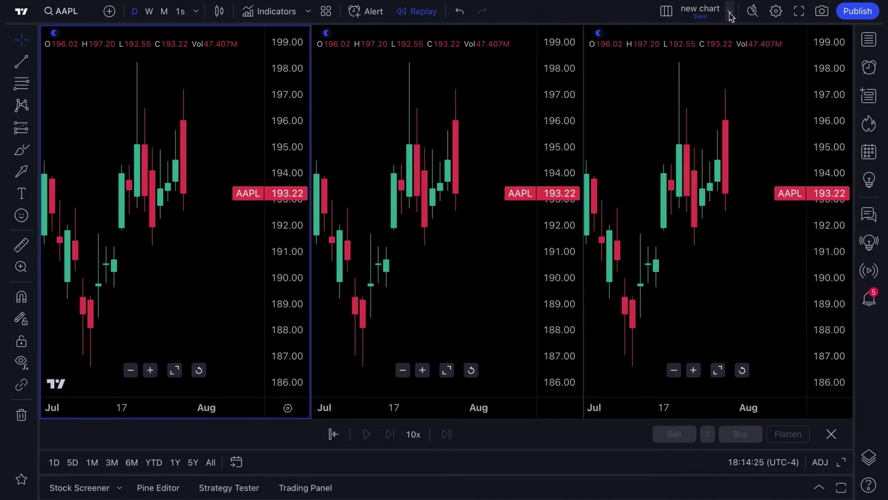
Look over the tool and function search and the chart's status line settings, closing each without changes.
click(754, 11)
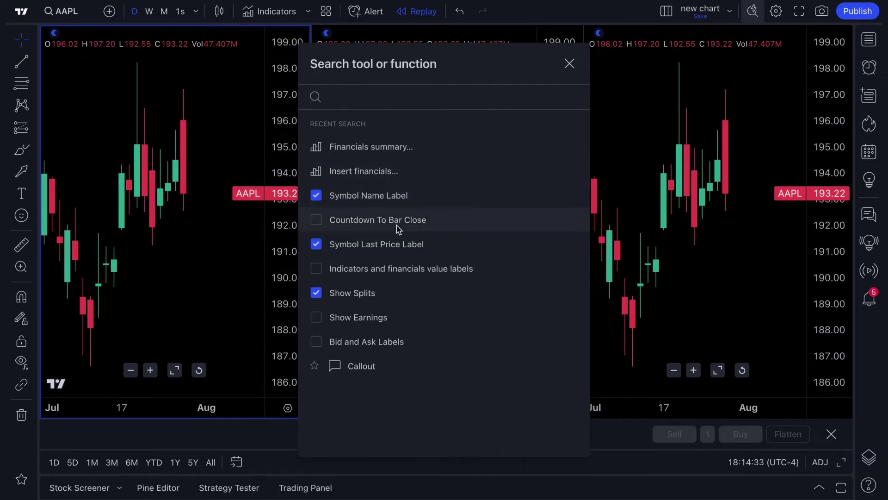
click(570, 63)
click(777, 12)
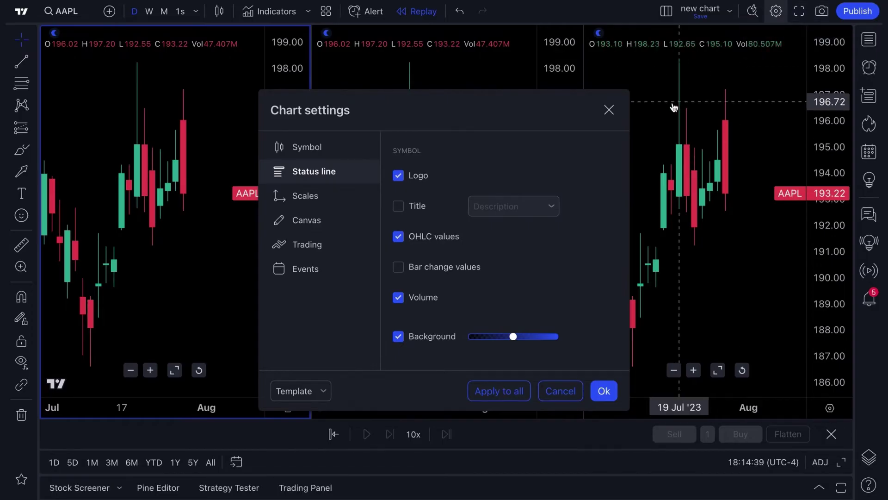
key(Escape)
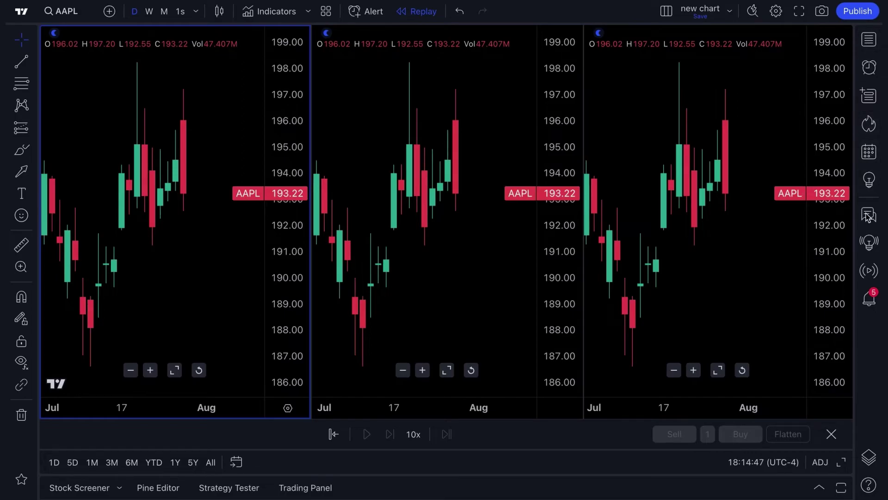
Load TSLA and RACE in turn from the watchlist into the first chart, and reduce the layout to a single chart.
click(869, 41)
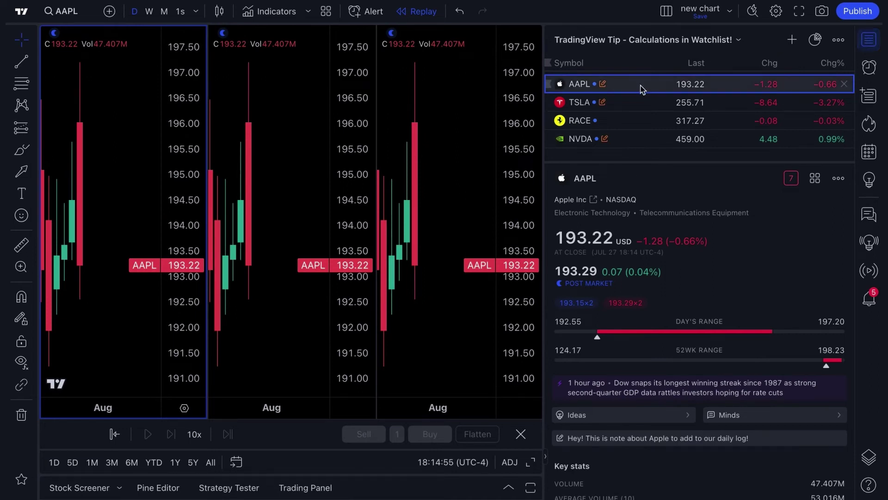
click(621, 104)
click(614, 120)
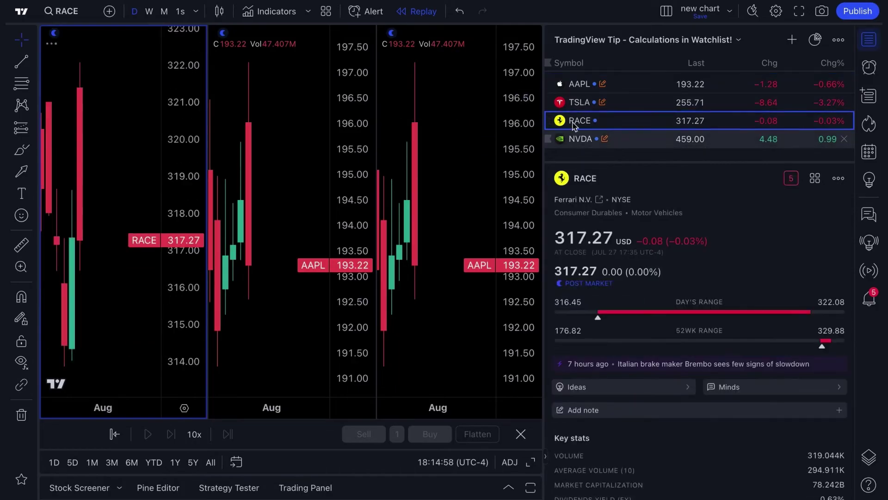
click(666, 12)
click(681, 40)
Switch the single chart through NVDA, RACE, TSLA and back to AAPL using the watchlist, and close the watchlist.
click(603, 138)
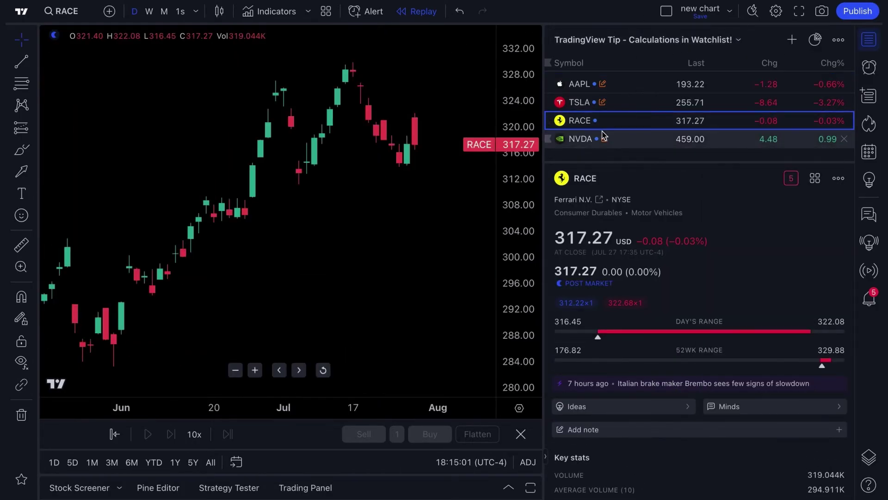
click(635, 121)
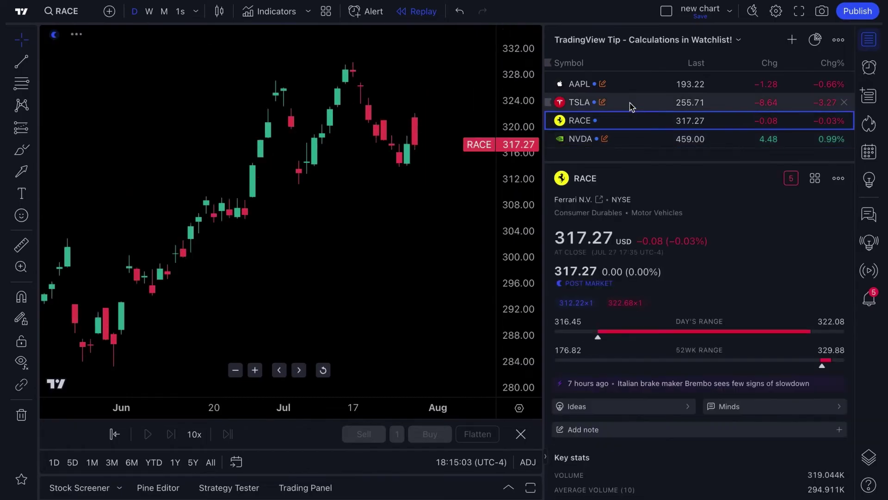
click(631, 103)
click(632, 87)
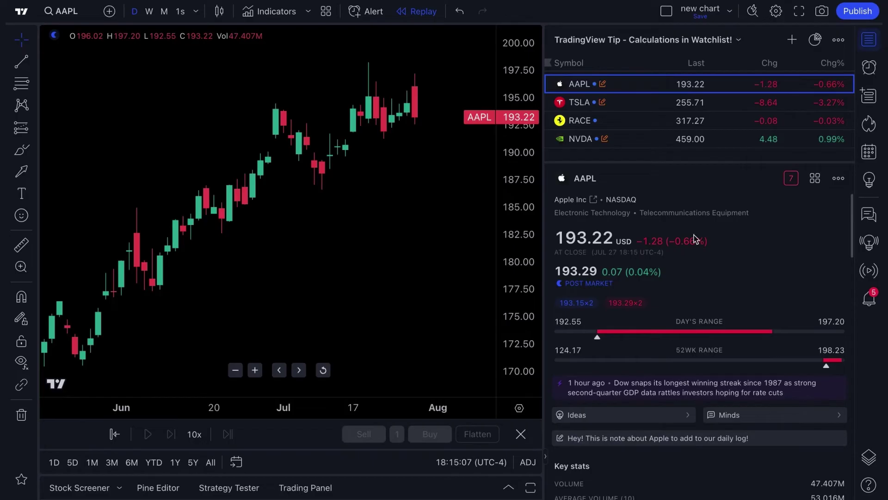
click(870, 41)
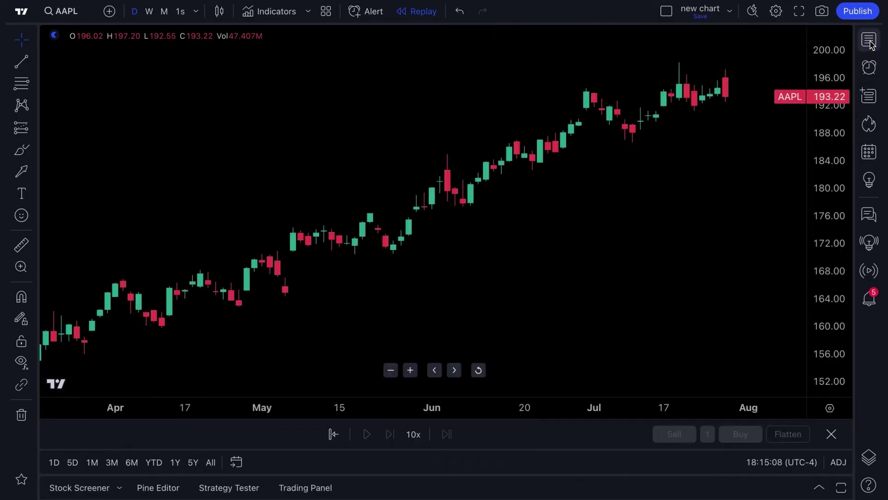
Look at the alerts list, the live streams and the watchlist with its AAPL details, closing each one again.
click(870, 68)
click(870, 68)
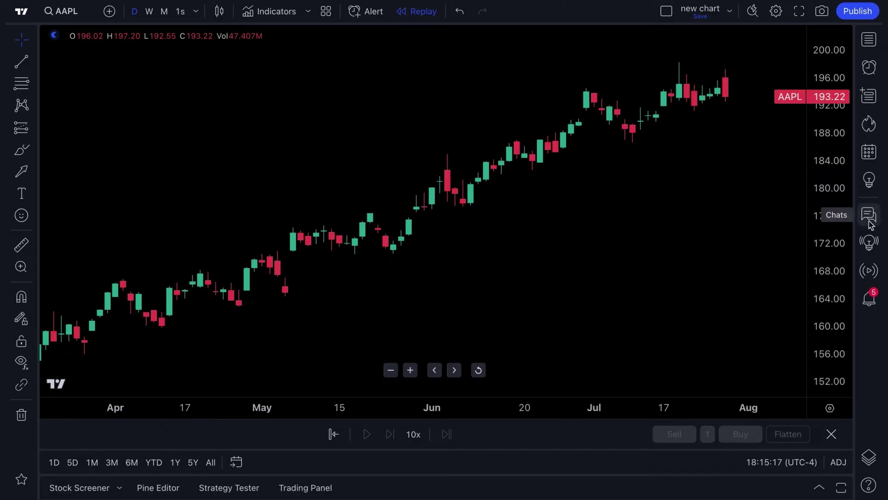
click(870, 272)
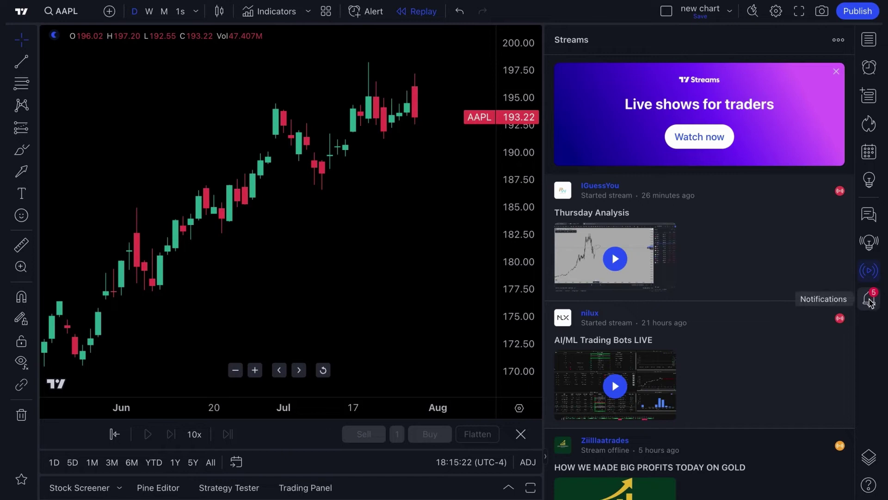
click(870, 274)
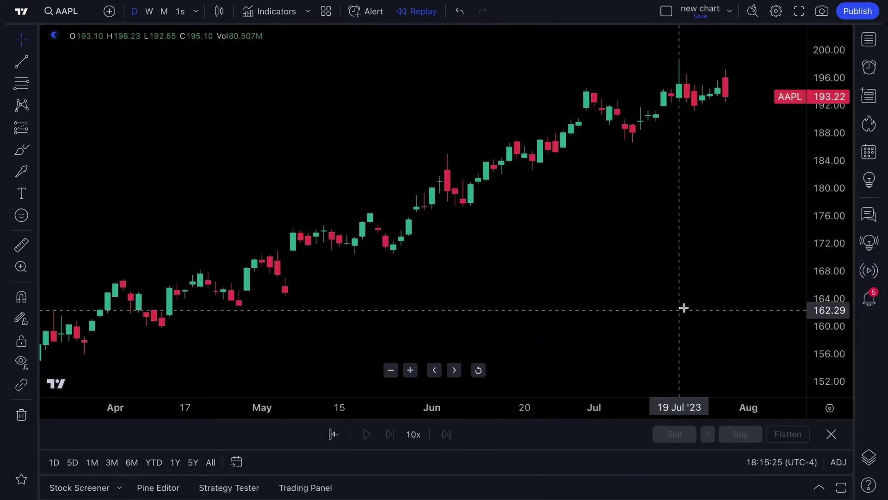
click(864, 44)
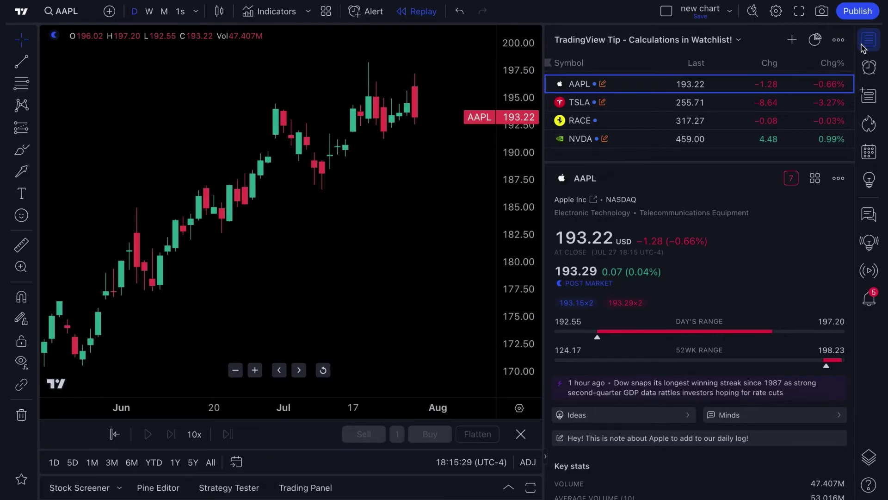
click(867, 43)
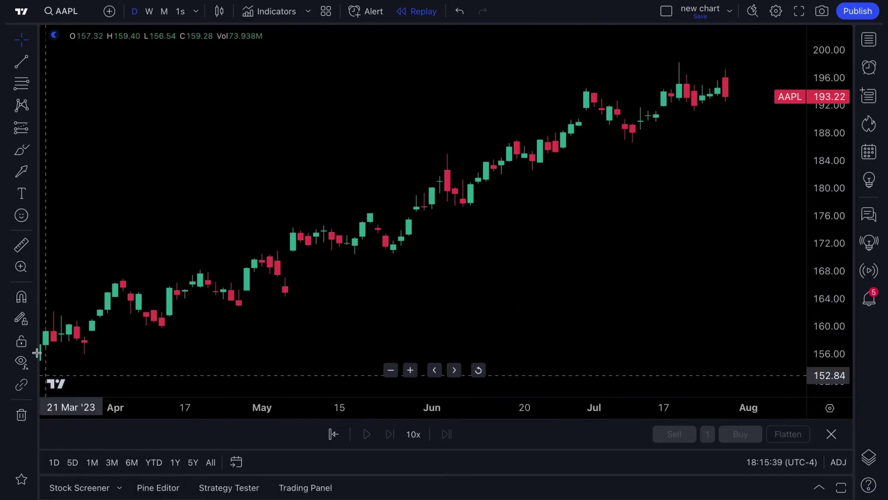
Zoom the AAPL chart in on the May to July candles and exit bar replay mode.
scroll(296, 192, down, 5)
scroll(296, 192, up, 6)
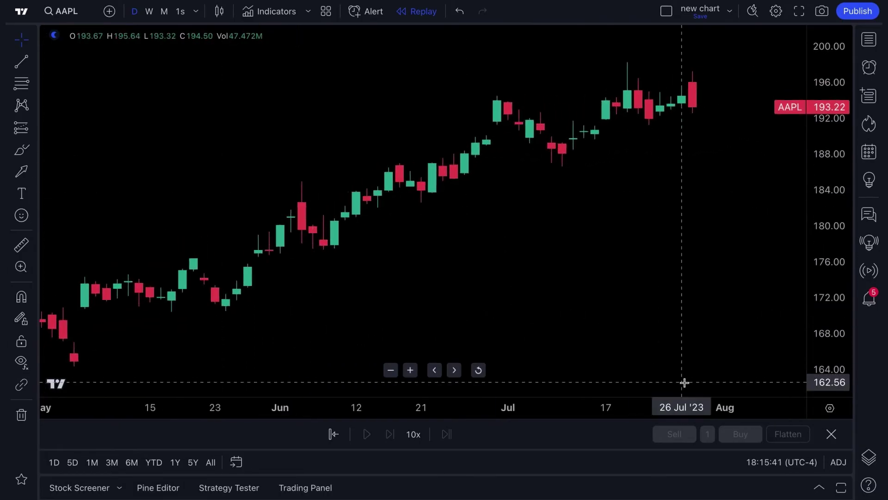
click(832, 433)
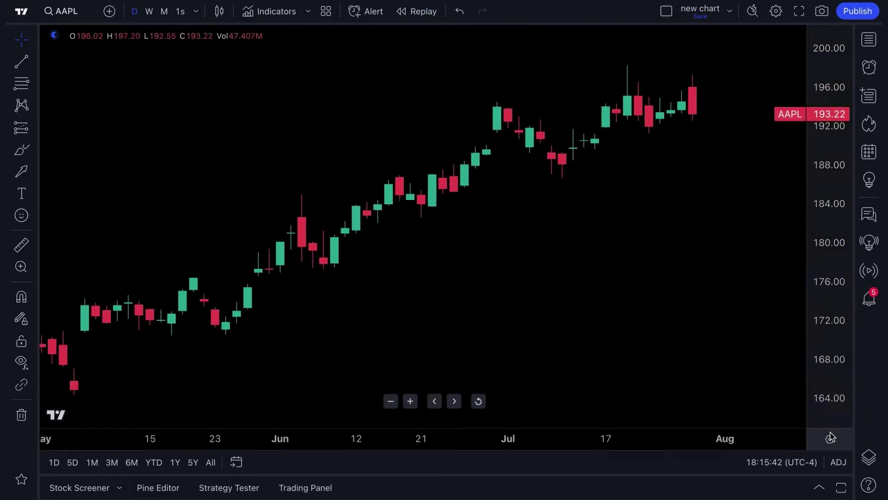
Connect the Paper Trading account by TradingView, view its open positions, and collapse the trading view.
click(307, 487)
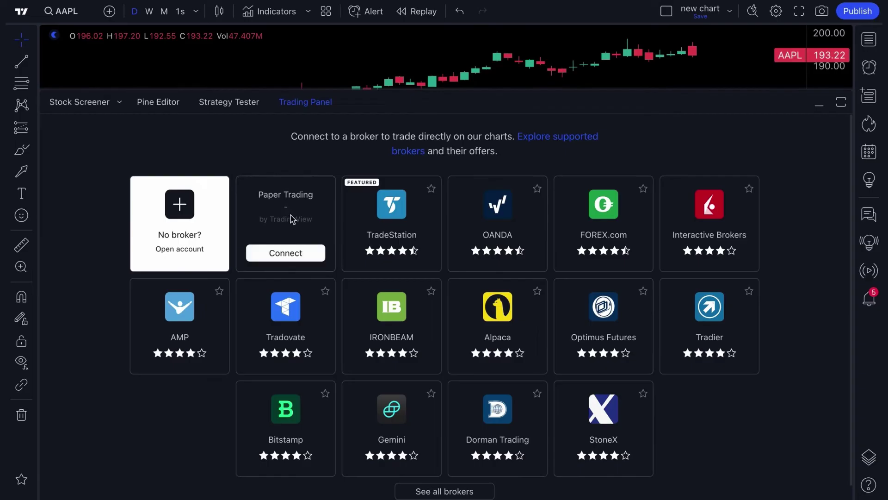
click(286, 254)
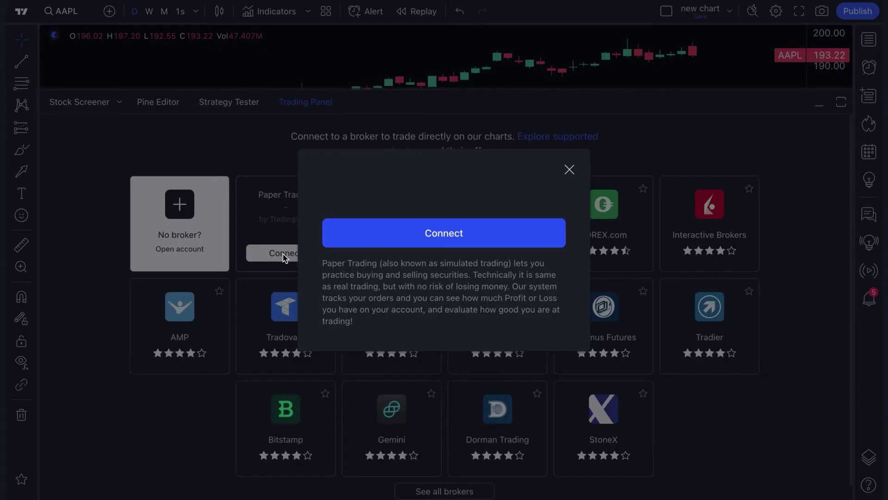
click(447, 234)
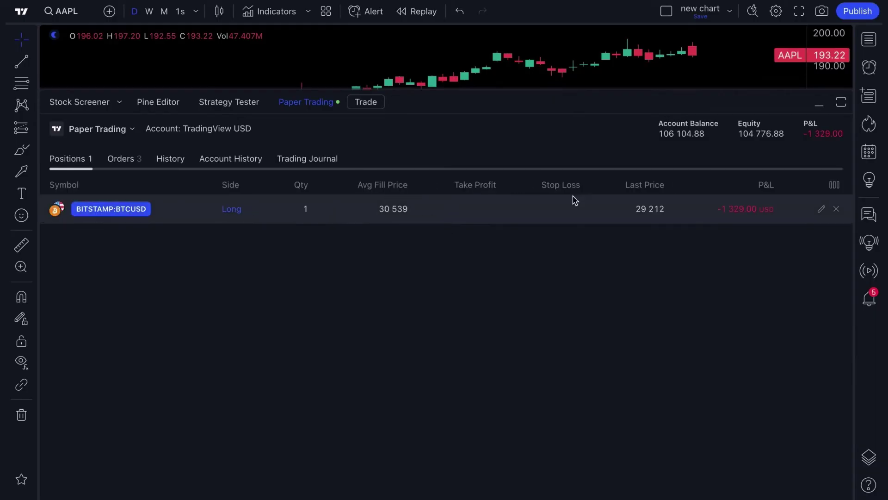
click(317, 104)
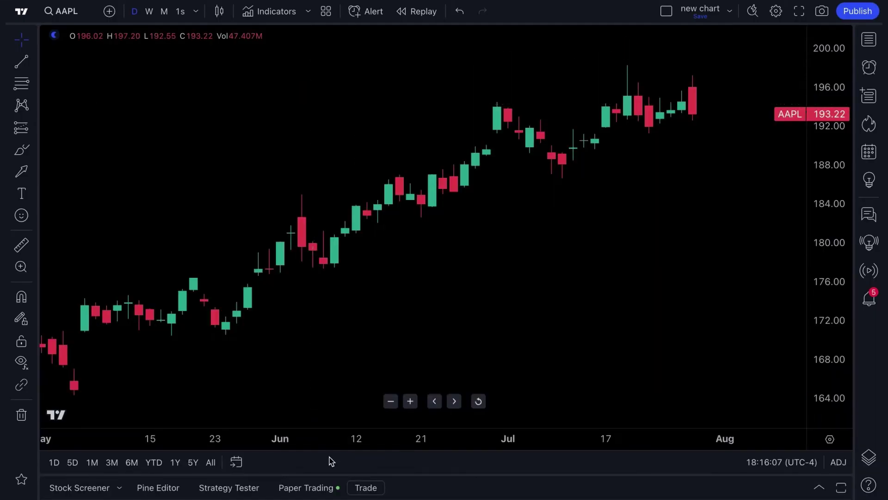
Load the Bollinger Bands Strategy into the Strategy Tester for AAPL and test it on the weekly and the monthly interval.
click(228, 490)
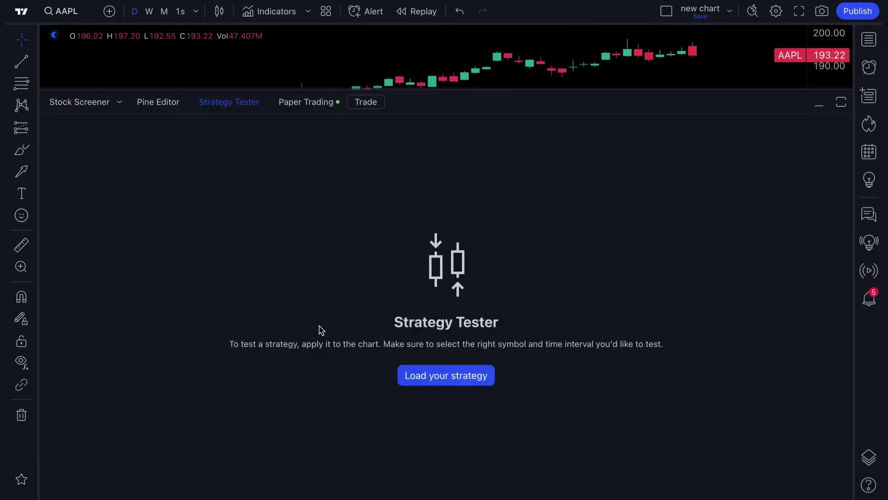
click(410, 376)
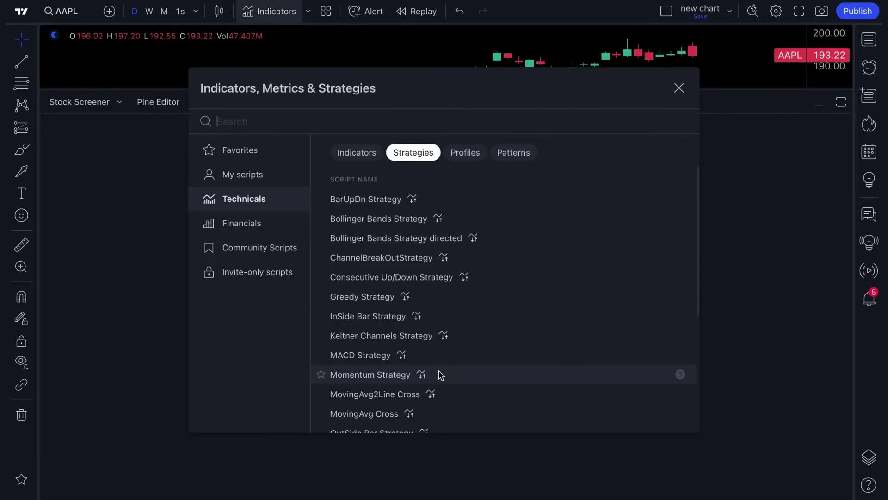
click(389, 219)
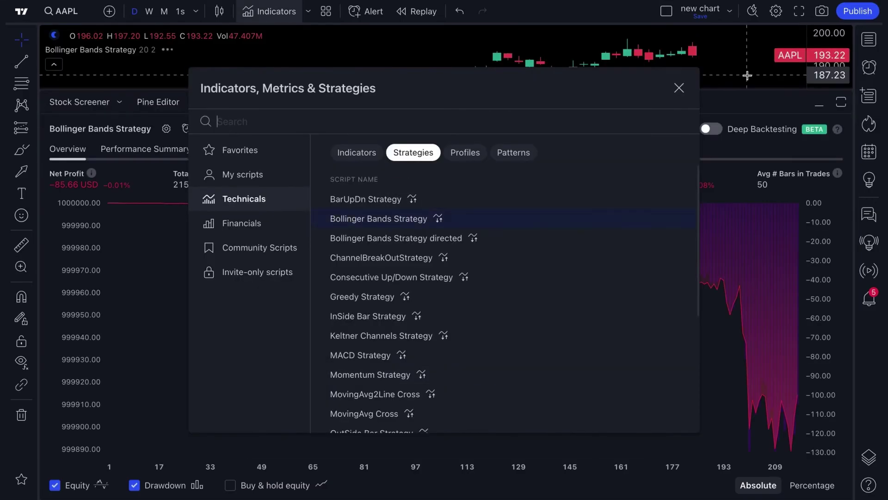
click(679, 89)
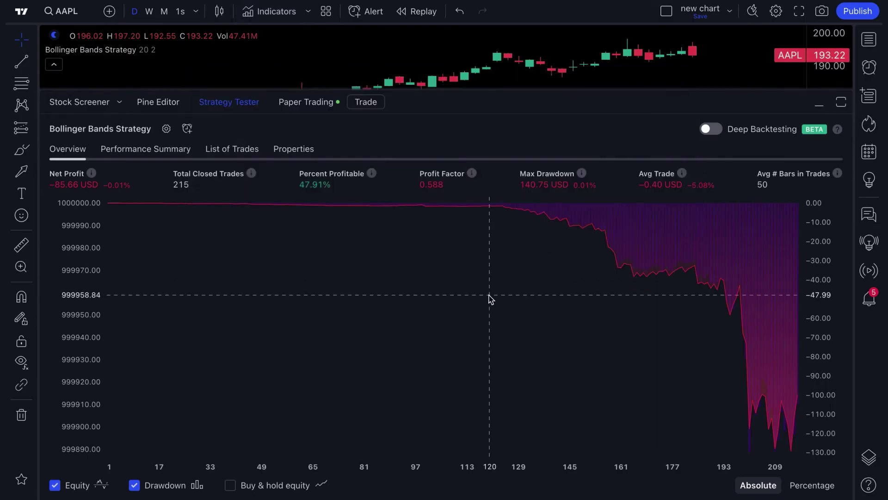
click(148, 14)
click(164, 13)
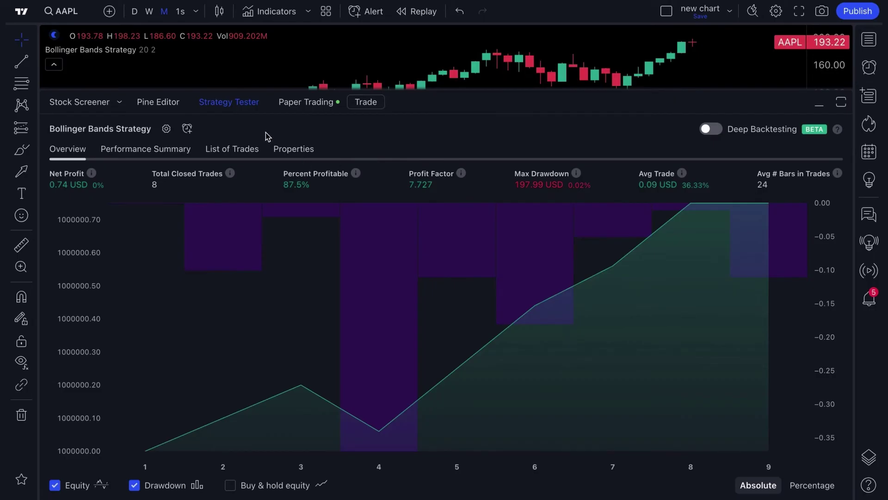
Examine the Supertrend Strategy code and the additional script options in the Pine Editor, and close the editor.
click(171, 106)
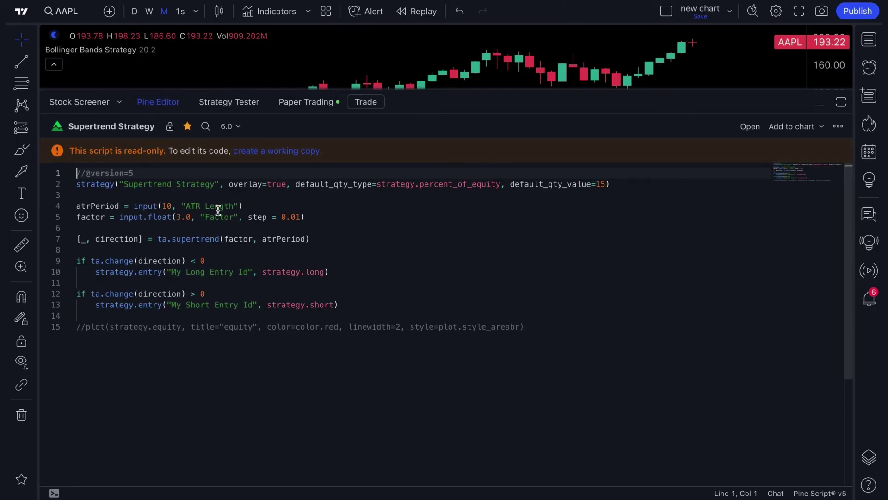
click(155, 101)
click(163, 488)
drag(76, 174, 286, 229)
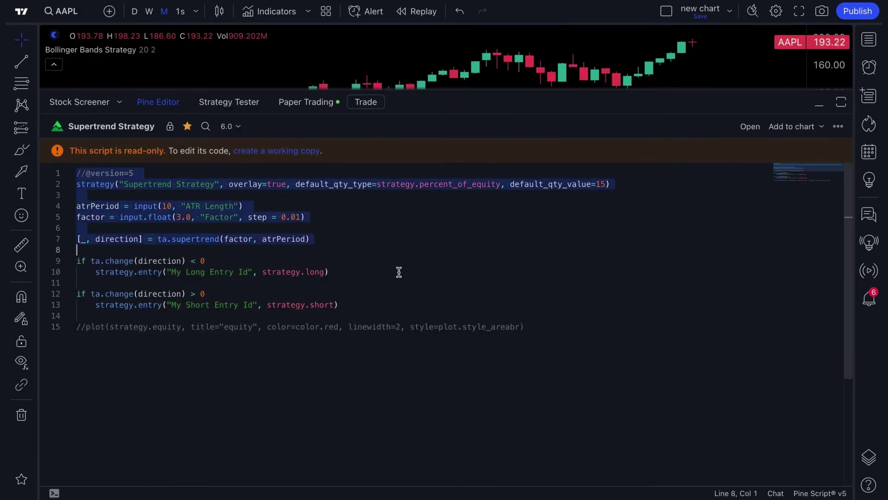
drag(347, 252, 542, 329)
click(563, 331)
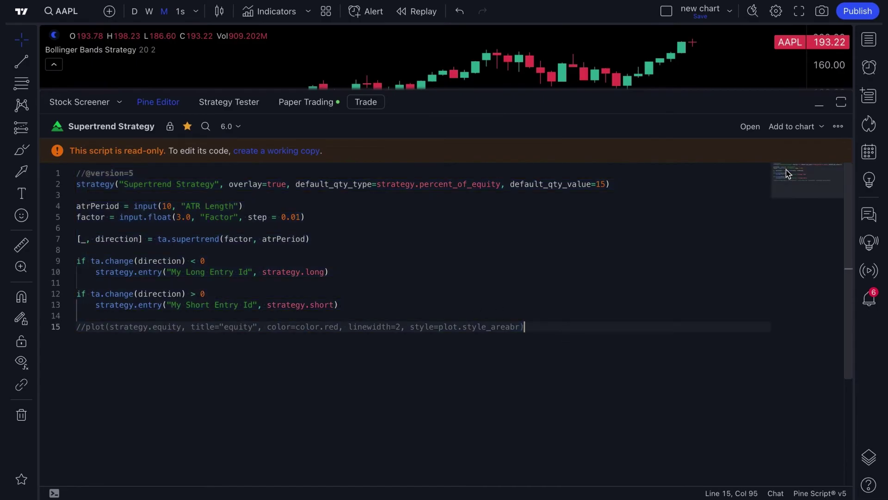
click(838, 127)
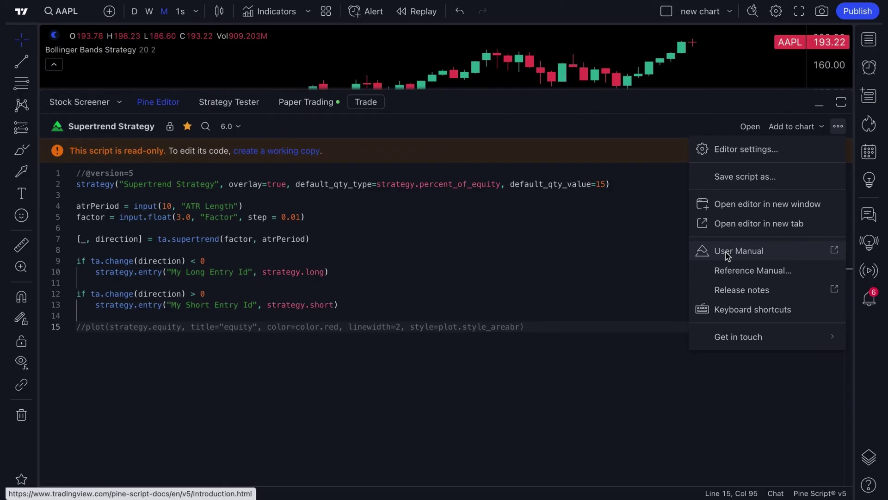
click(156, 102)
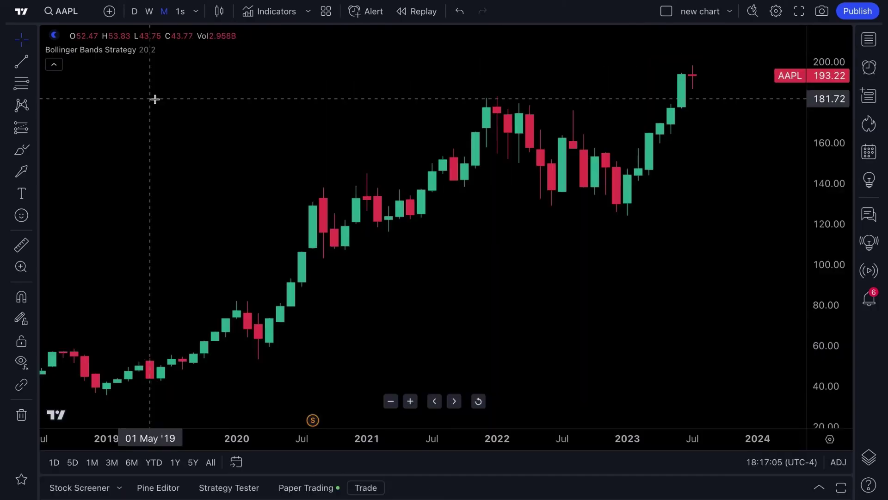
Open the Stock Screener, resize it to fill about two thirds of the window height, and view the available screener types.
click(80, 488)
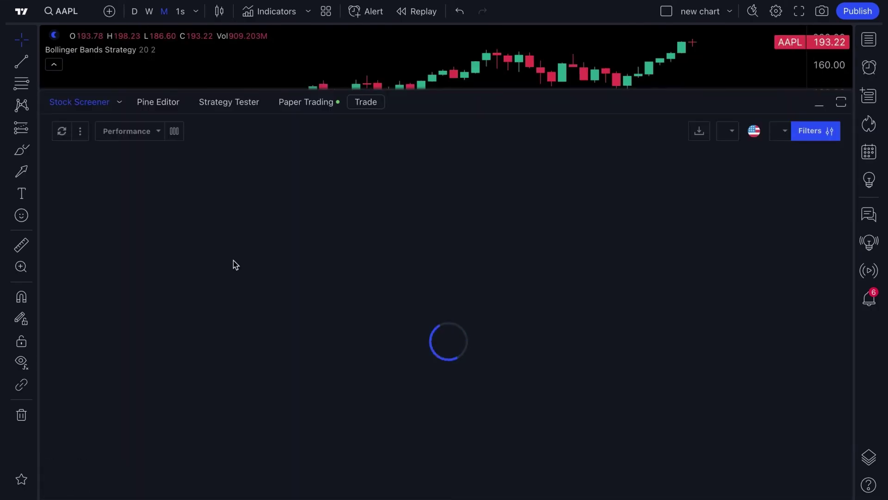
double_click(469, 102)
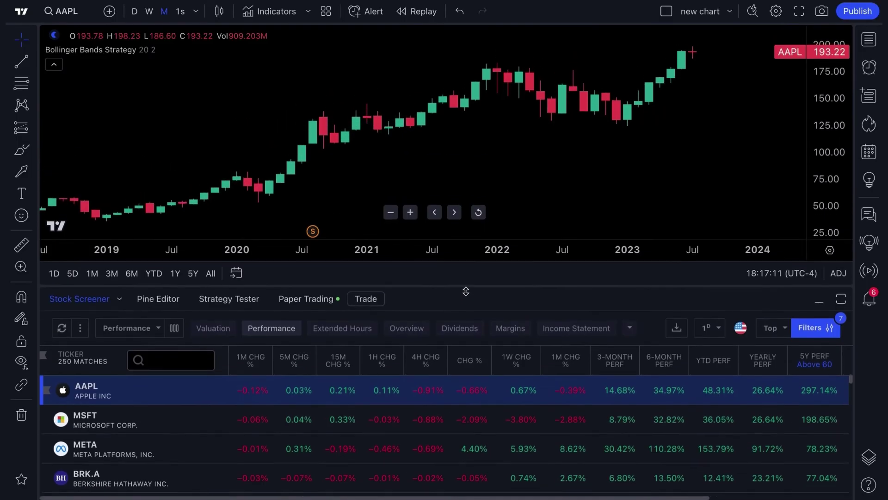
drag(502, 292, 493, 160)
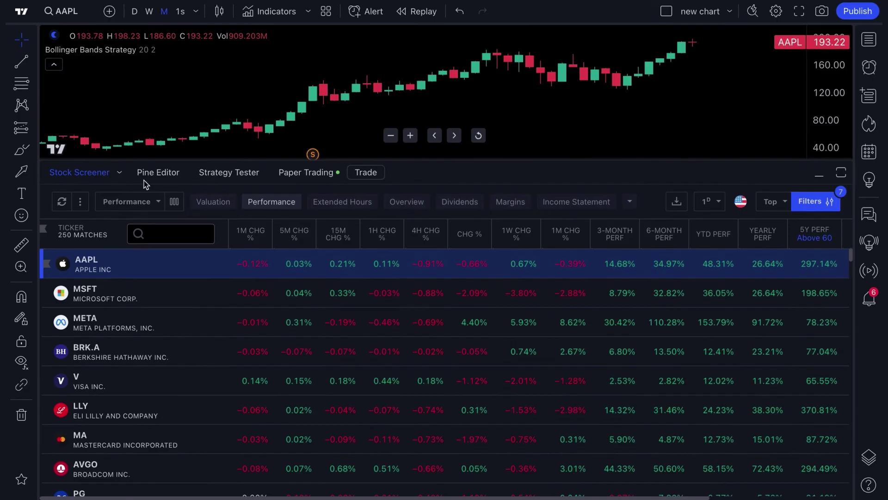
click(120, 173)
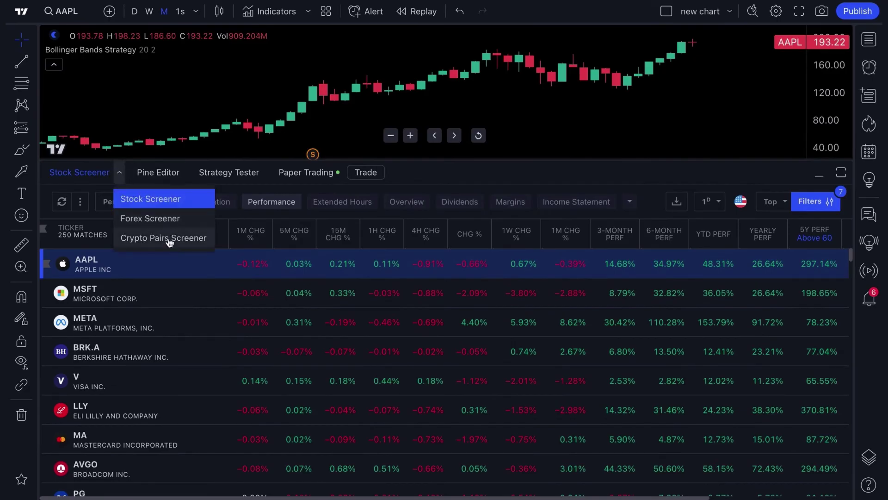
click(119, 175)
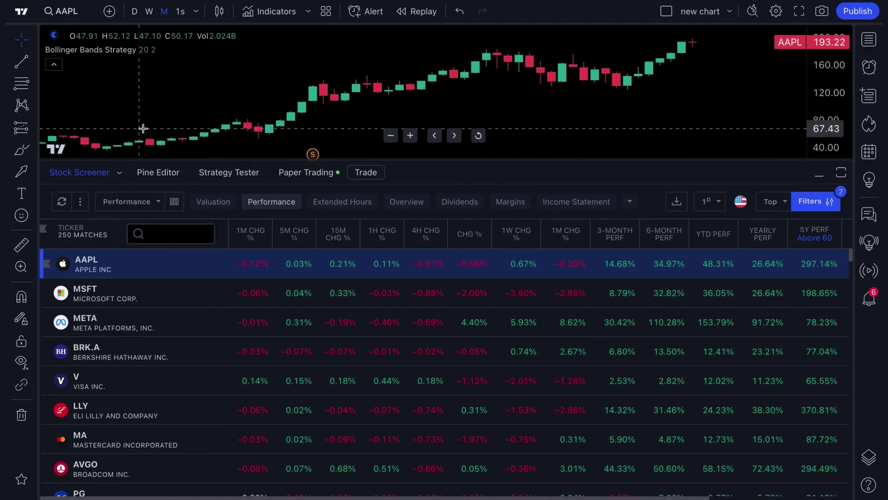
Collapse the Stock Screener to show the full AAPL chart, and close the chart settings without changing any option.
click(93, 173)
scroll(163, 263, up, 3)
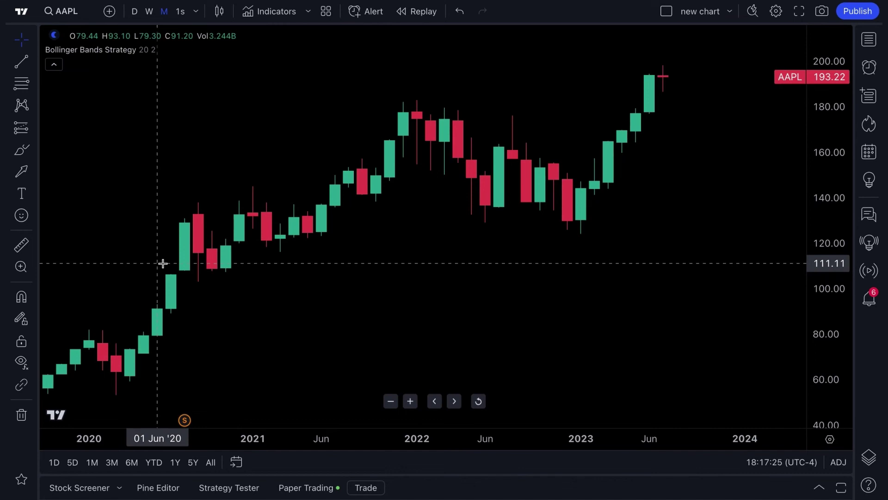
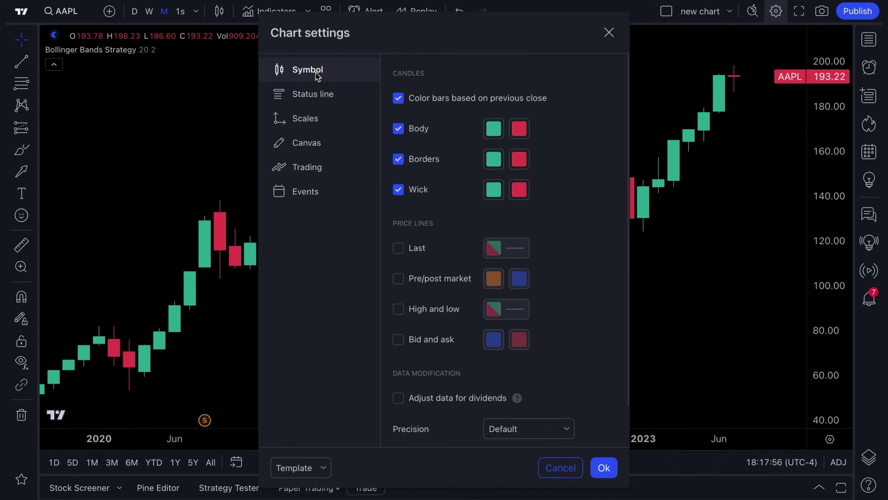
click(607, 34)
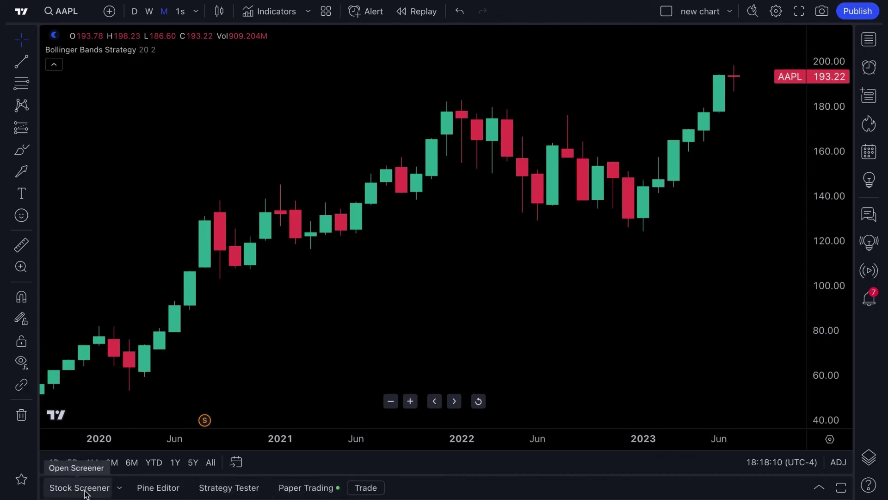
scroll(429, 309, down, 3)
scroll(429, 309, up, 2)
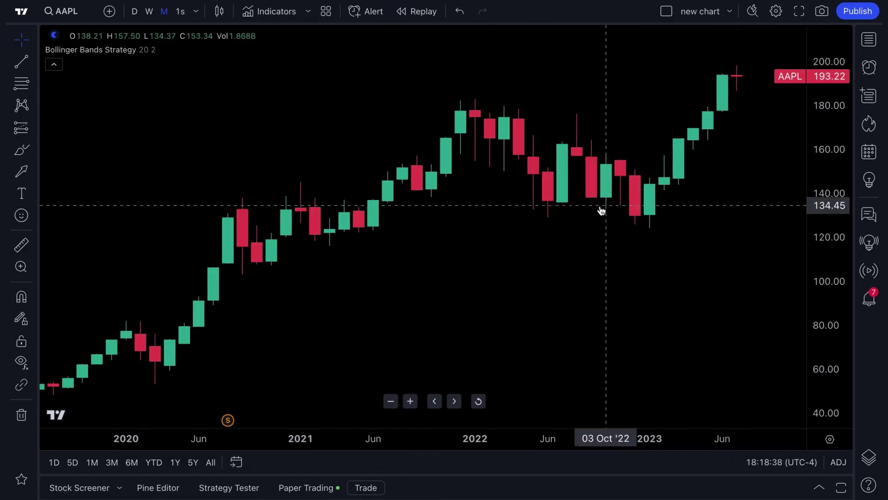
scroll(599, 208, up, 3)
scroll(599, 206, down, 3)
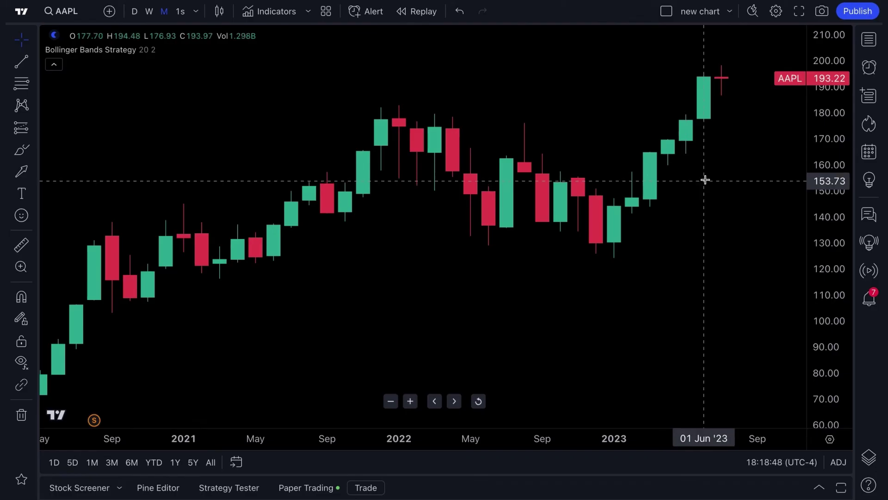
scroll(584, 255, down, 1)
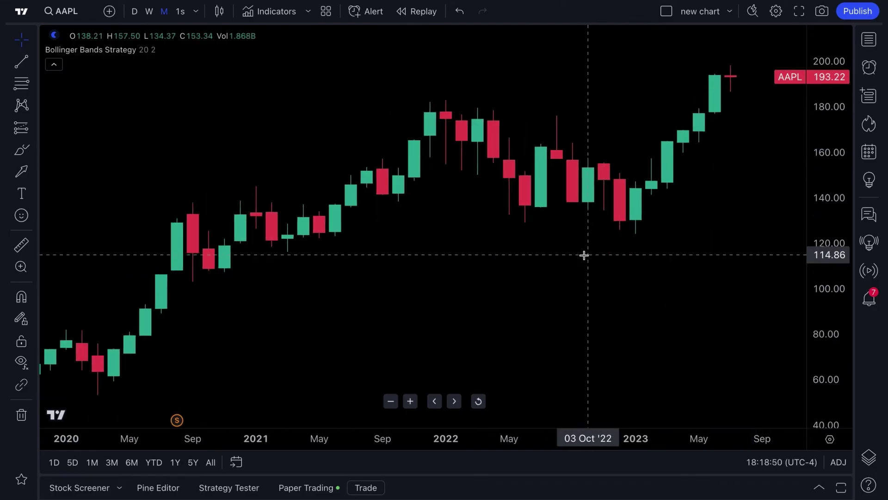